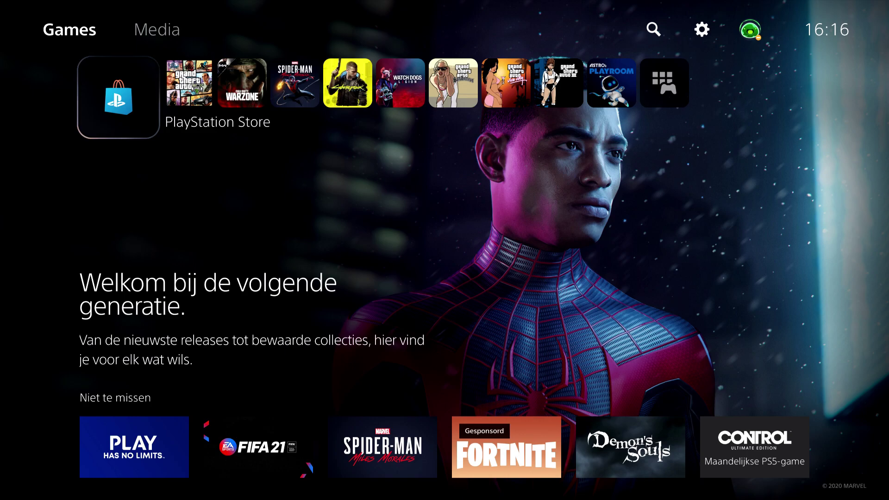
# Step: Open the console's Settings from the home screen
pyautogui.press('Right')
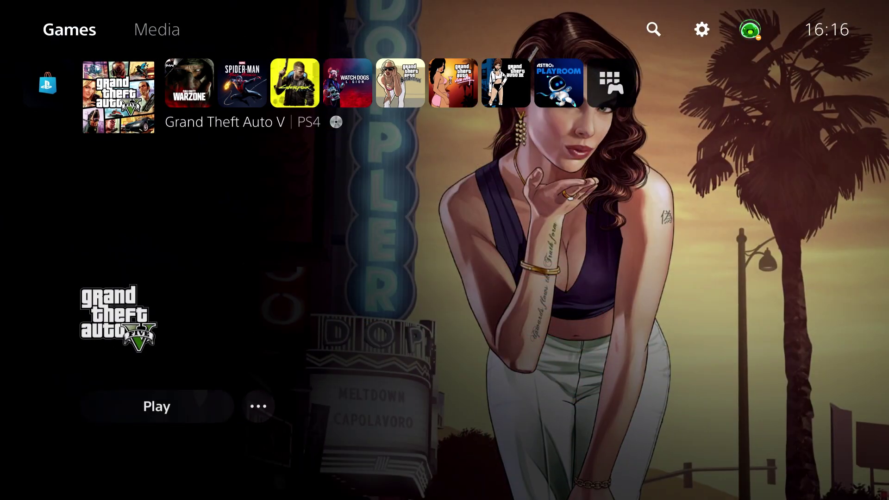
pyautogui.press('Up')
pyautogui.press('Right')
pyautogui.press('Right')
pyautogui.press('Right')
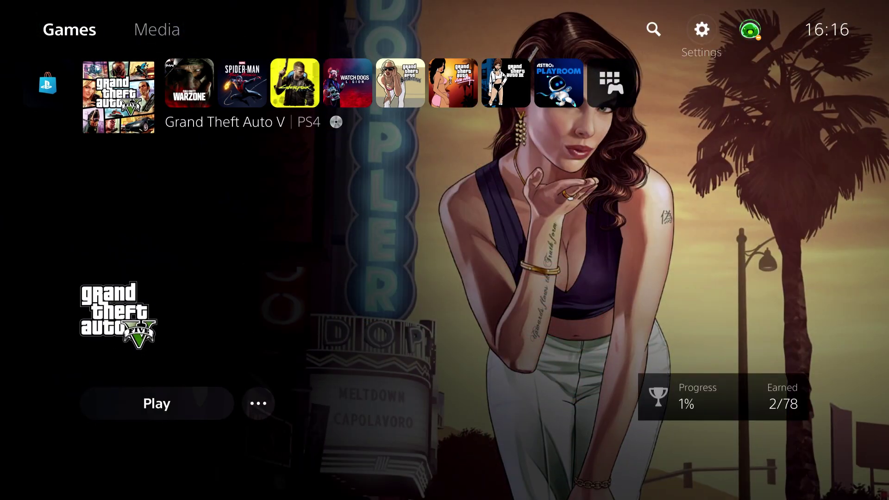
pyautogui.press('Return')
# Step: Open the Storage settings
pyautogui.press('Down')
pyautogui.press('Down')
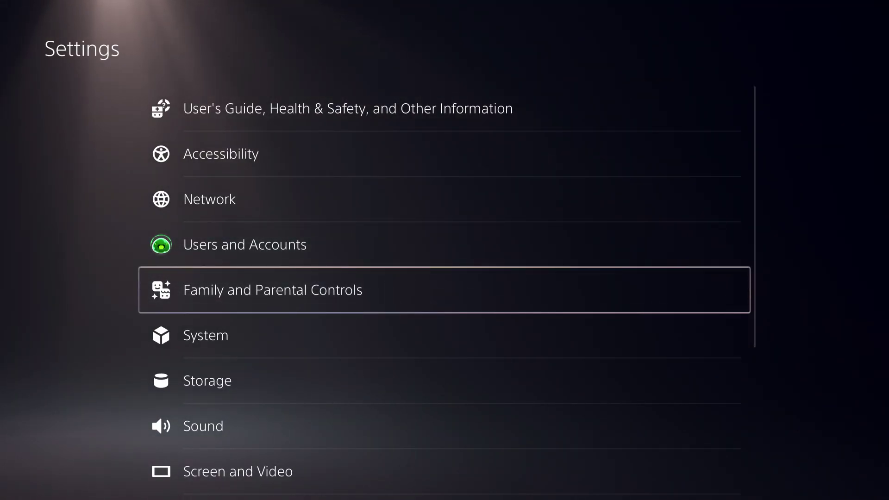
pyautogui.press('Down')
pyautogui.press('Down')
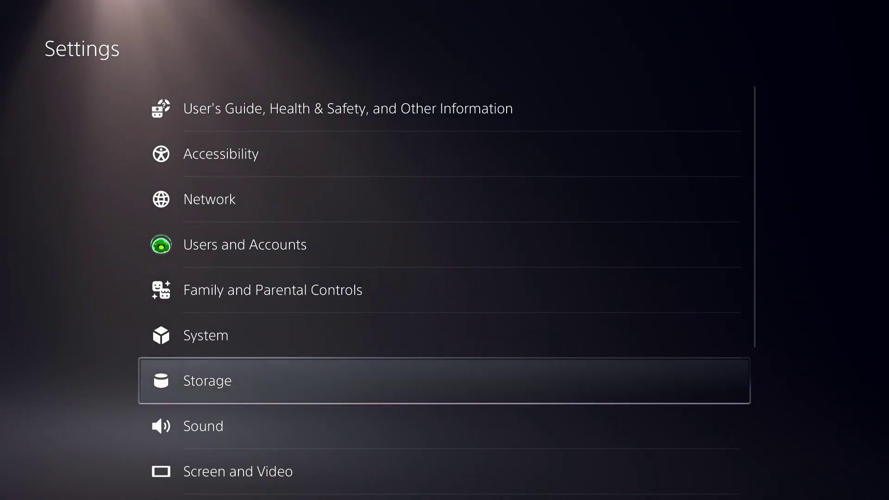
pyautogui.press('Return')
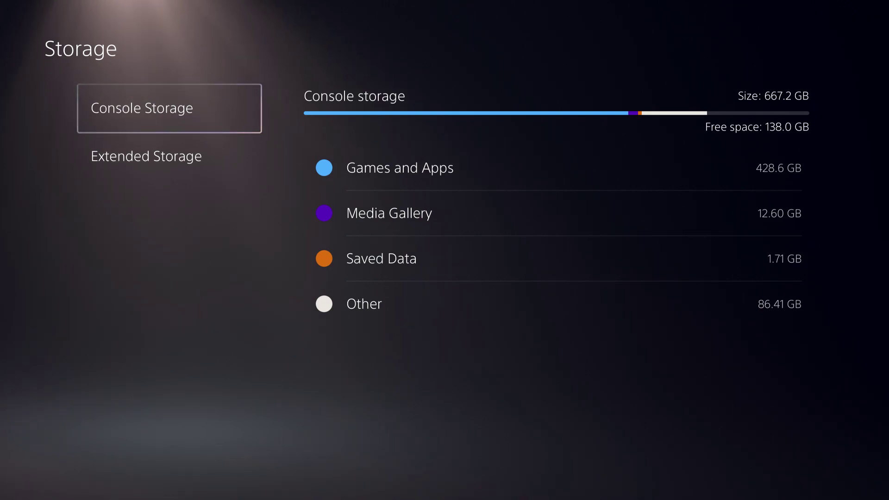
# Step: Open the saved data in console storage and list the PS4 games' saves
pyautogui.press('Right')
pyautogui.press('Down')
pyautogui.press('Down')
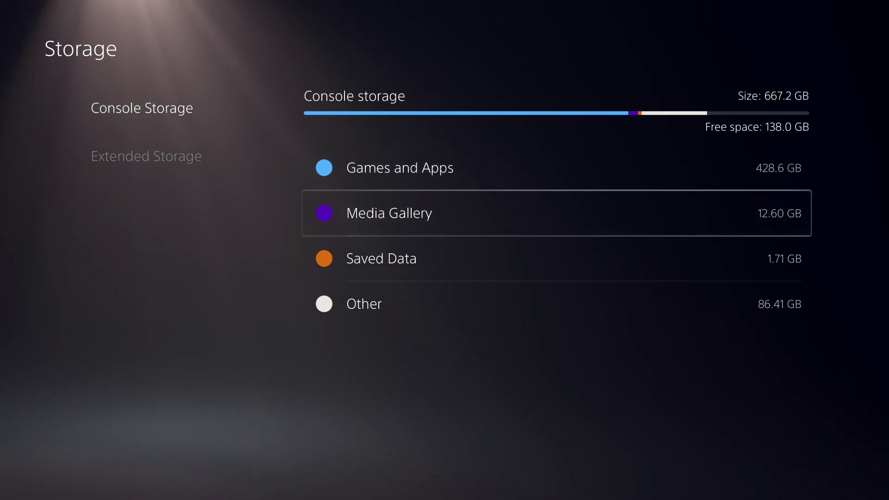
pyautogui.press('Return')
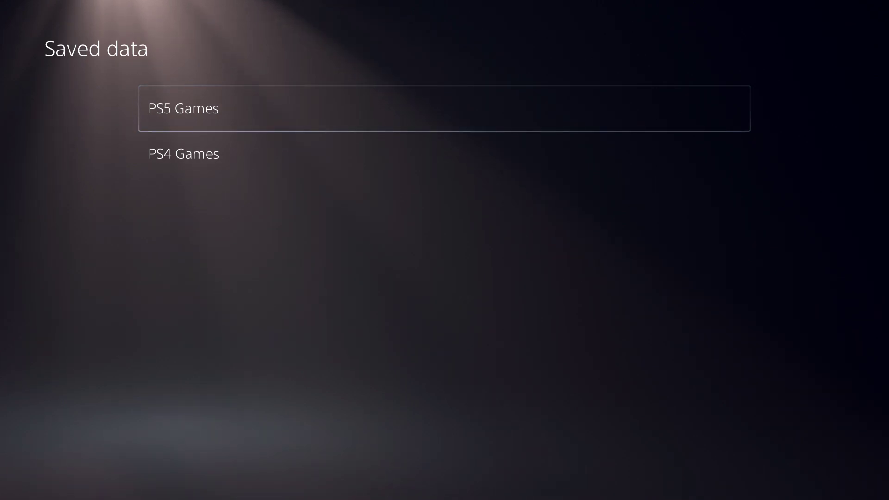
pyautogui.press('Down')
pyautogui.press('Return')
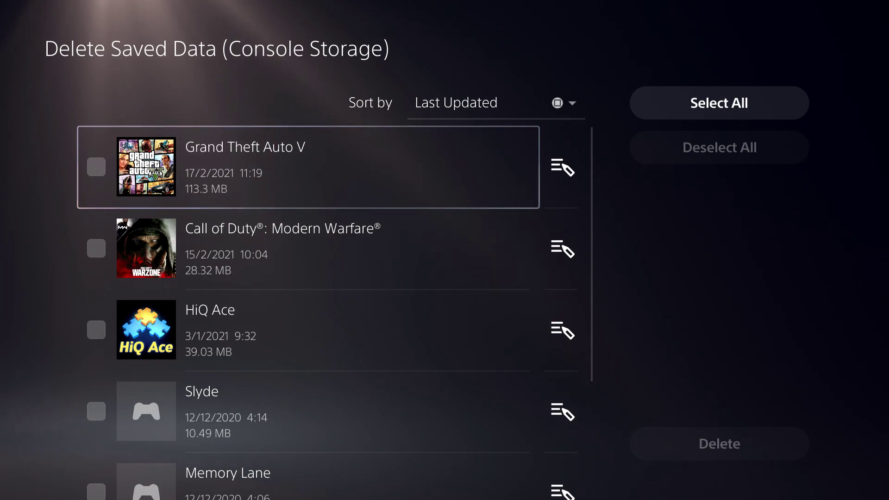
# Step: Look through the PS4 games that have saved data in console storage
pyautogui.press('Down')
pyautogui.press('Up')
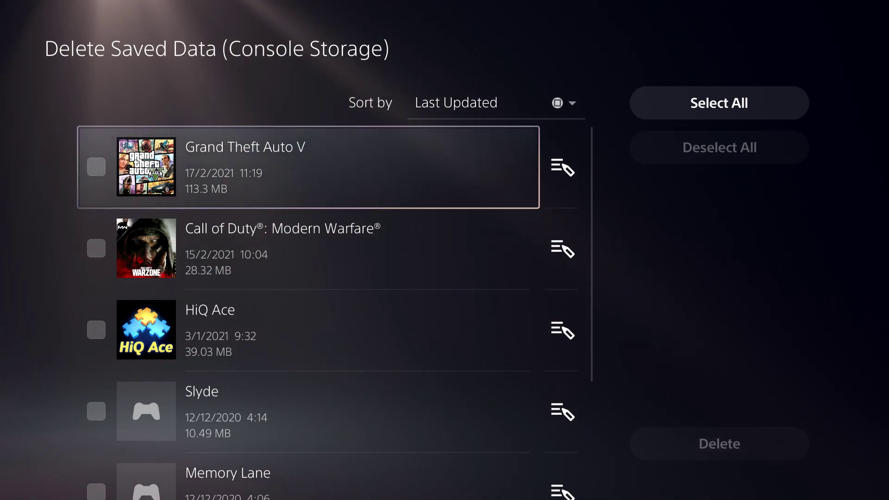
pyautogui.press('Down')
pyautogui.press('Up')
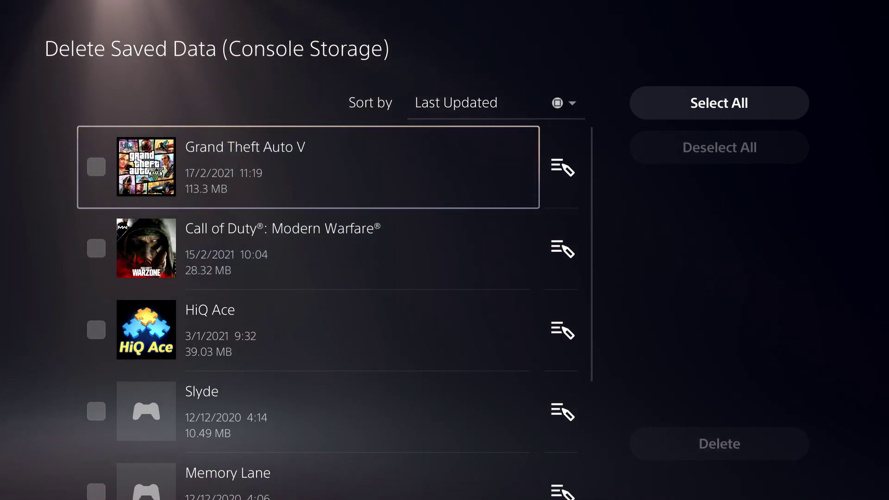
pyautogui.press('Down')
pyautogui.press('Down')
pyautogui.press('Down')
pyautogui.press('Down')
pyautogui.press('Down')
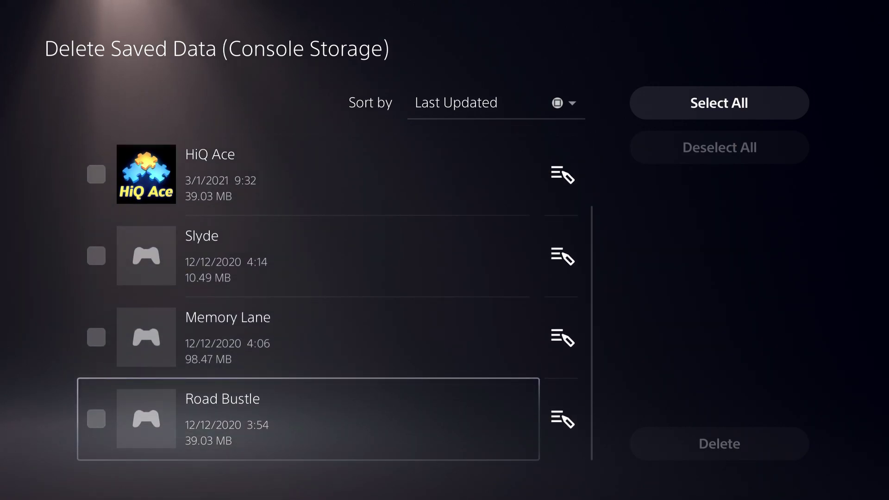
pyautogui.press('Up')
pyautogui.press('Up')
pyautogui.press('Up')
pyautogui.press('Up')
pyautogui.press('Up')
pyautogui.press('Up')
pyautogui.press('Down')
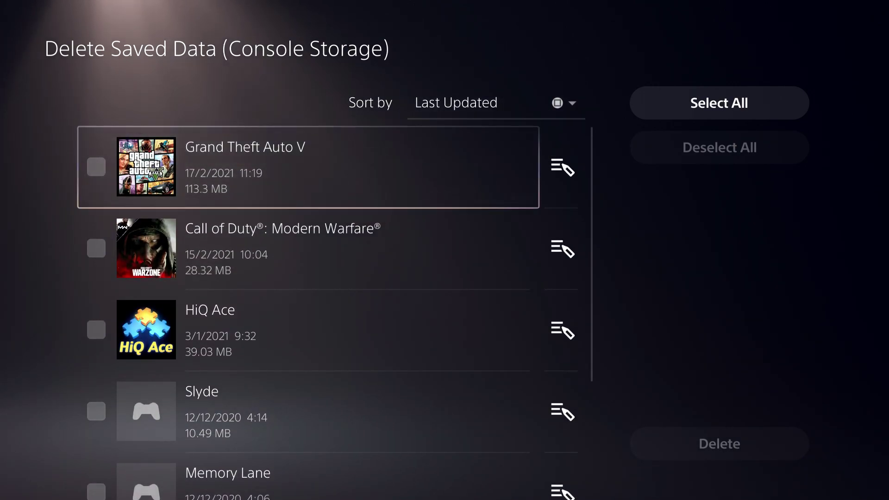
# Step: Mark Grand Theft Auto V in the deletion list and open its individual save files
pyautogui.press('Return')
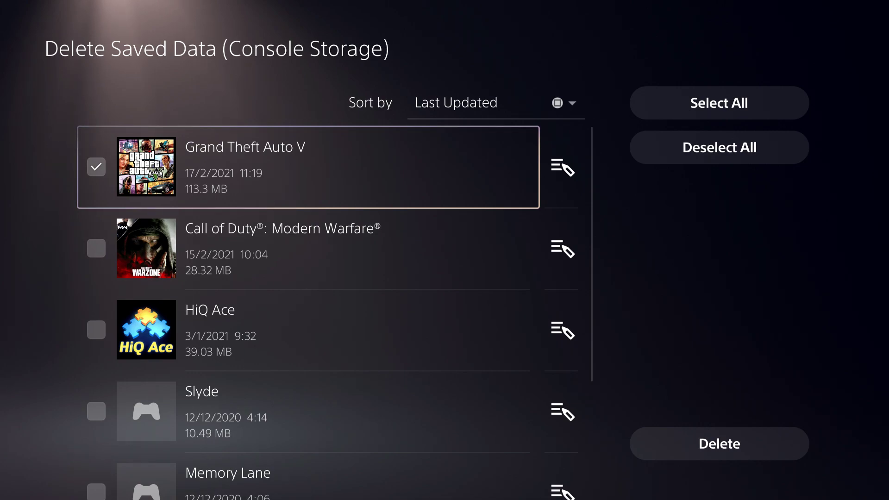
pyautogui.press('Right')
pyautogui.press('Right')
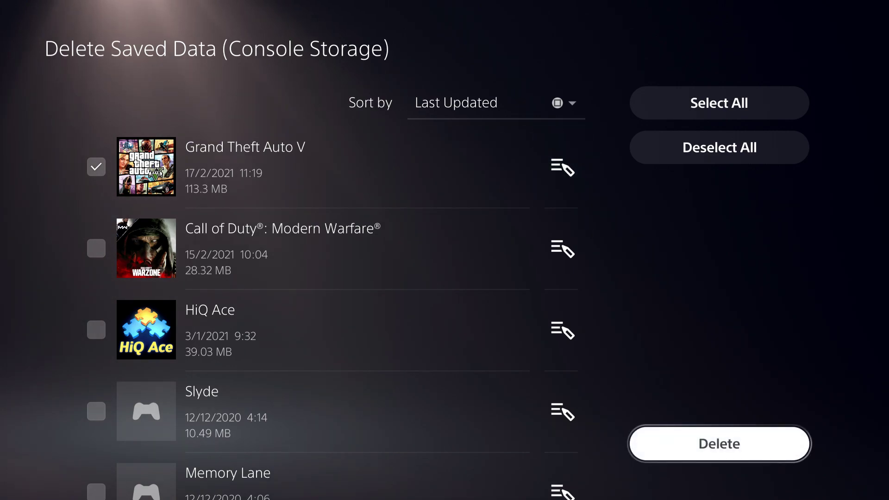
pyautogui.press('Left')
pyautogui.press('Left')
pyautogui.press('Right')
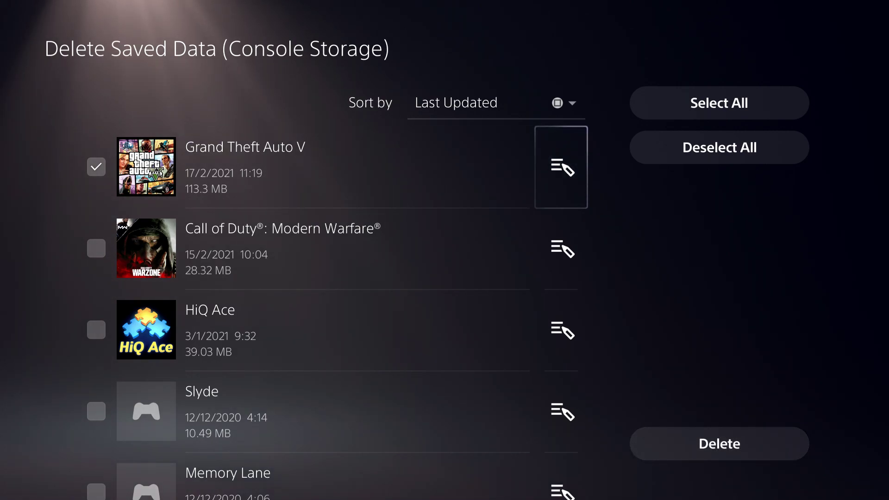
pyautogui.press('Return')
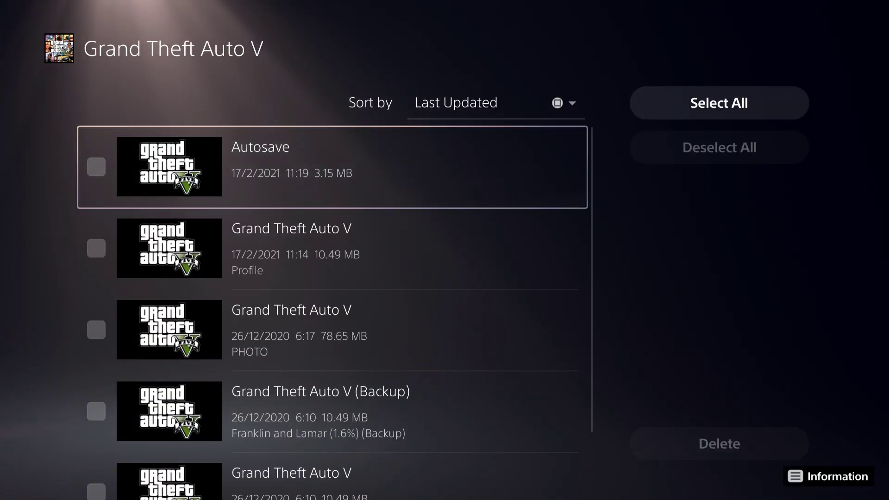
# Step: Review the individual Grand Theft Auto V save files, including the profile, photo, backup and Franklin and Lamar entries
pyautogui.press('Down')
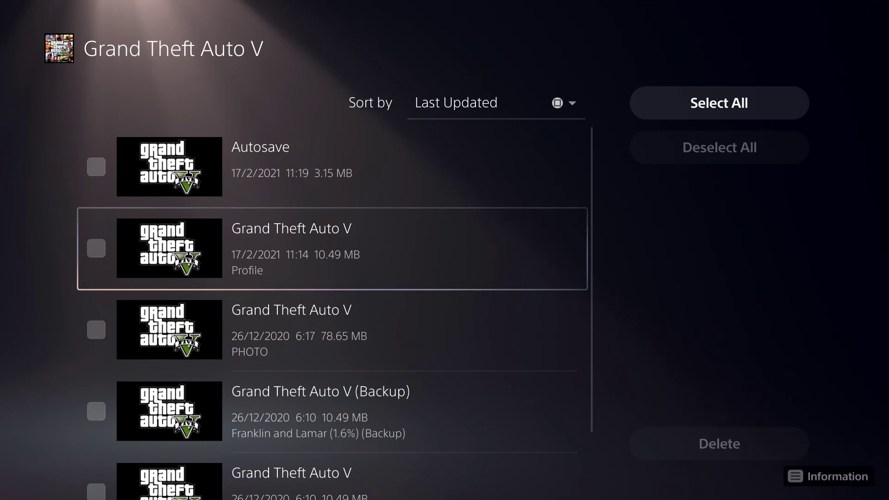
pyautogui.press('Down')
pyautogui.press('Down')
pyautogui.press('Down')
pyautogui.press('Up')
pyautogui.press('Up')
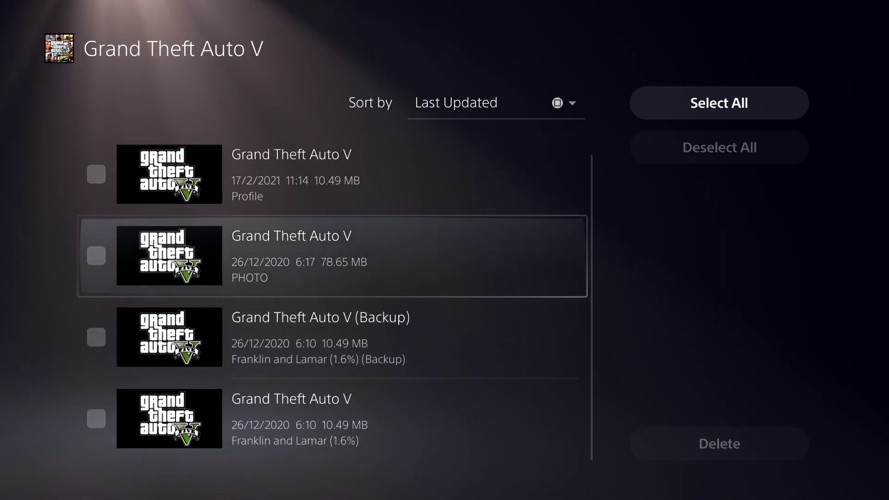
pyautogui.press('Down')
pyautogui.press('Down')
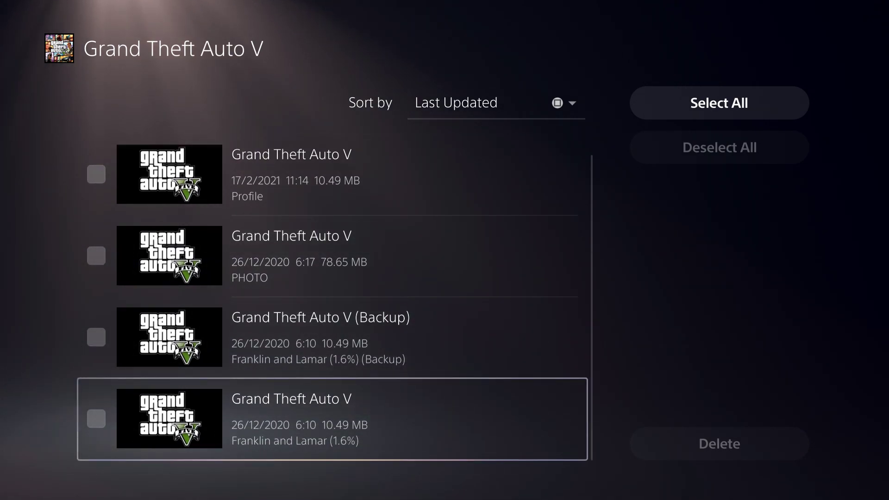
pyautogui.press('Up')
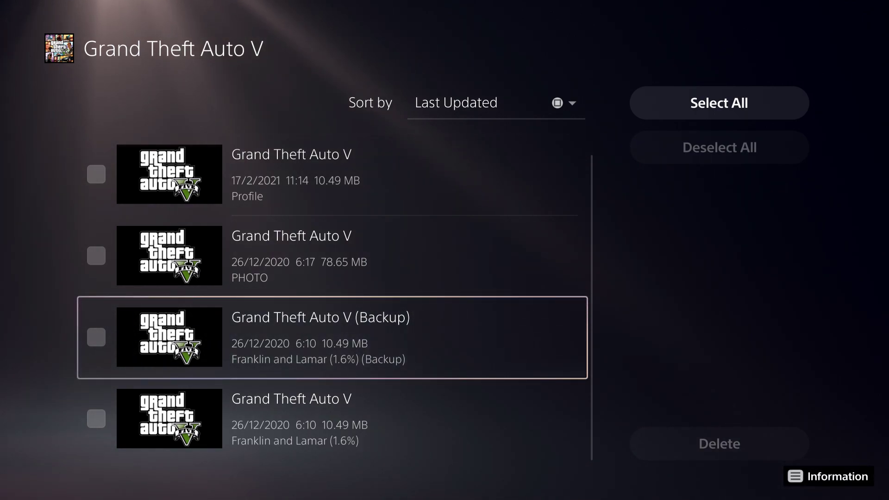
pyautogui.press('Down')
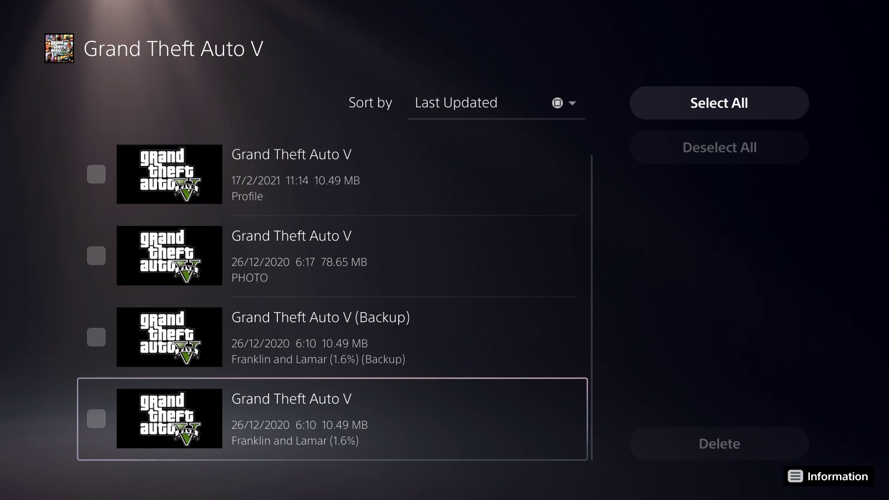
# Step: Mark the Franklin and Lamar (1.6%) save and its backup for deletion
pyautogui.press('Up')
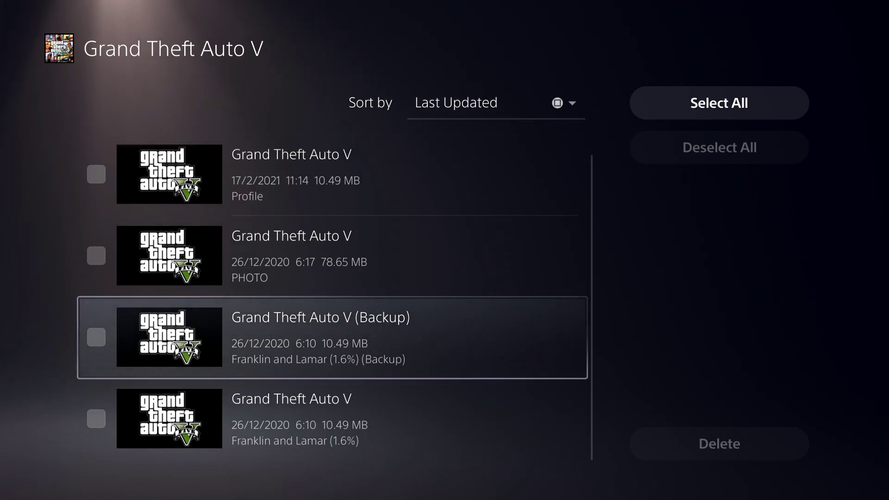
pyautogui.press('Return')
pyautogui.press('Down')
pyautogui.press('Return')
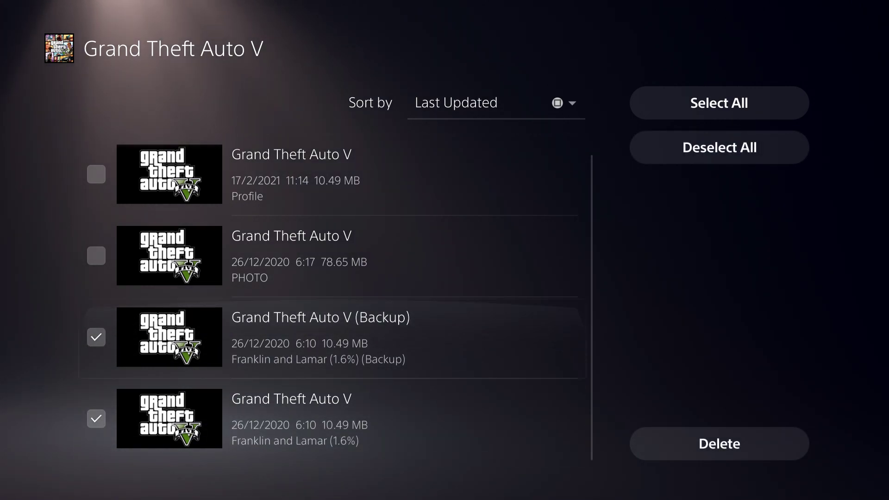
# Step: Examine the sort options for the Grand Theft Auto V save files
pyautogui.press('Up')
pyautogui.press('Up')
pyautogui.press('Up')
pyautogui.press('Up')
pyautogui.press('Up')
pyautogui.press('Return')
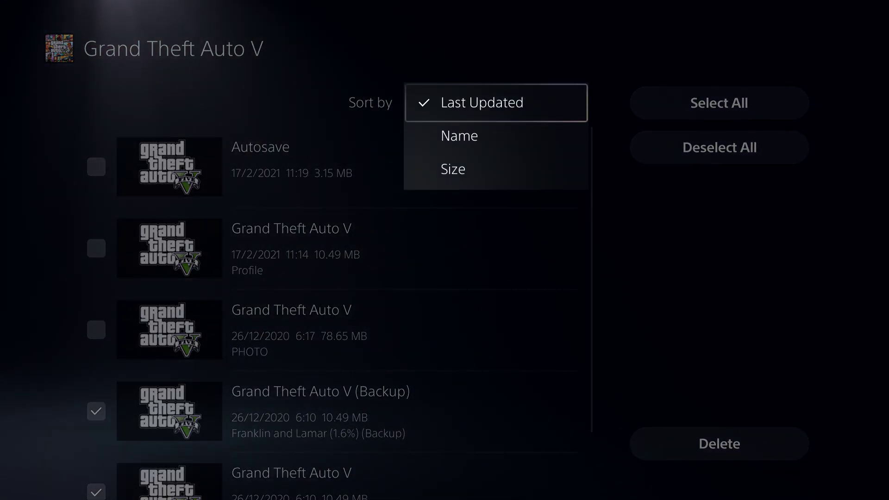
pyautogui.press('Down')
pyautogui.press('Down')
pyautogui.press('Up')
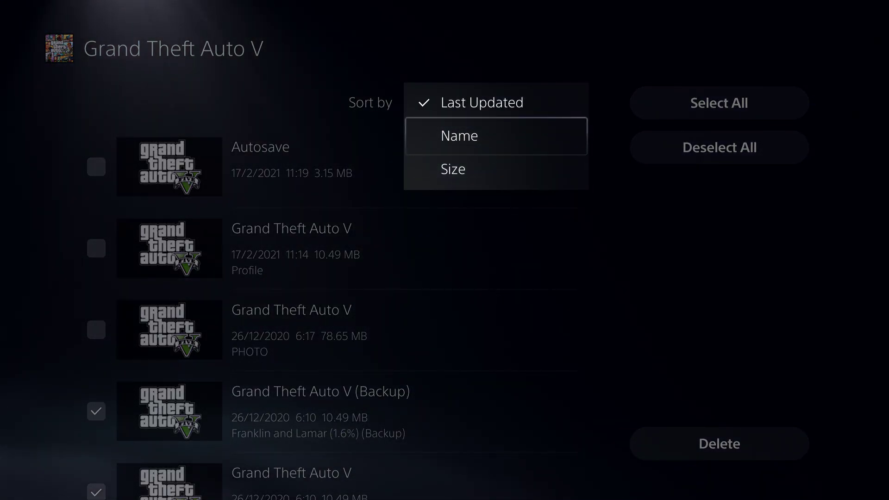
pyautogui.press('Down')
pyautogui.press('Escape')
# Step: Unmark the Grand Theft Auto V (Backup) save in the deletion list
pyautogui.press('Down')
pyautogui.press('Down')
pyautogui.press('Down')
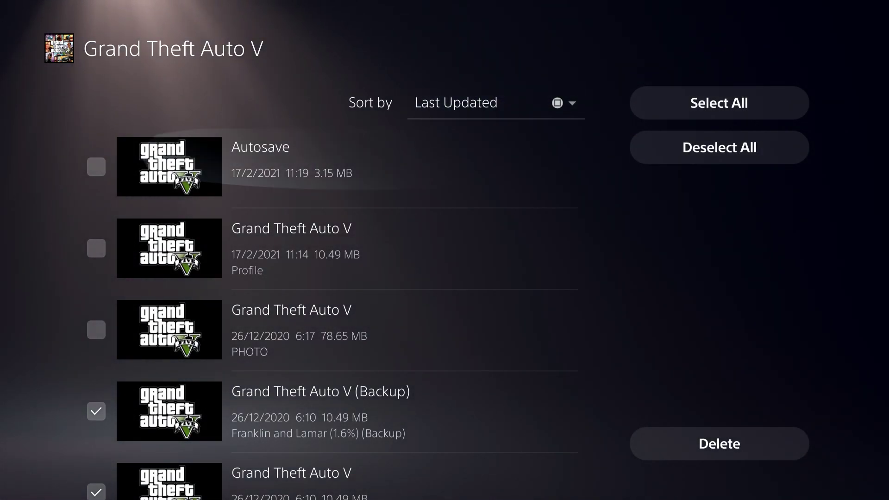
pyautogui.press('Down')
pyautogui.press('Down')
pyautogui.press('Up')
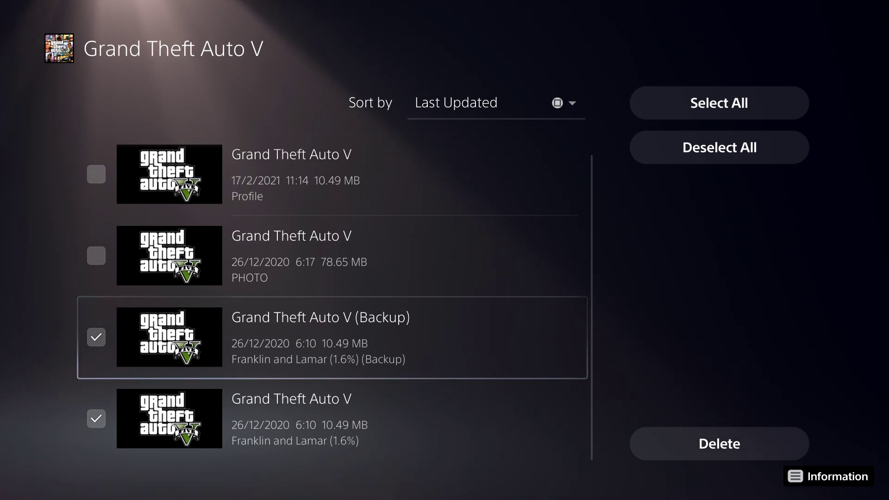
pyautogui.press('Return')
pyautogui.press('Down')
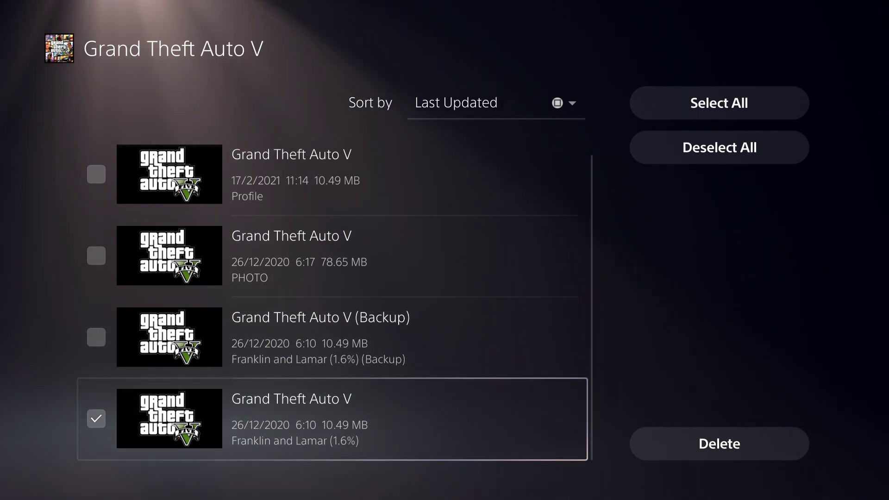
pyautogui.press('Right')
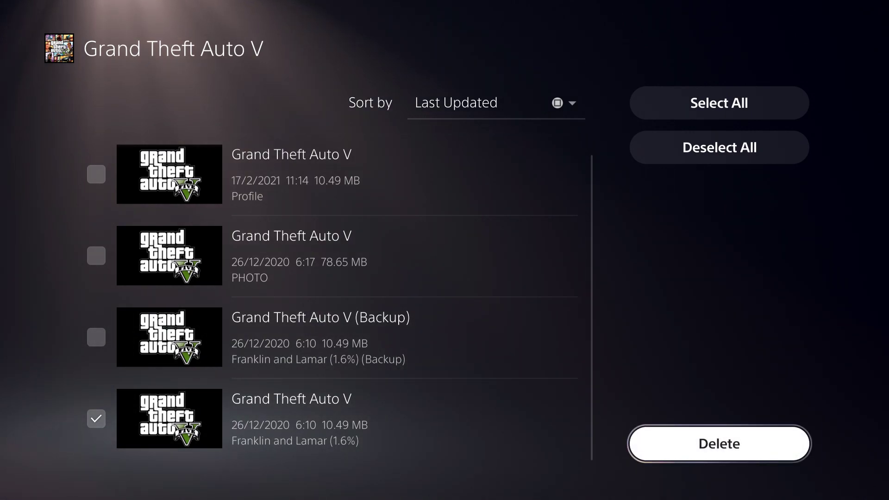
pyautogui.press('Left')
pyautogui.press('Right')
pyautogui.press('Up')
pyautogui.press('Up')
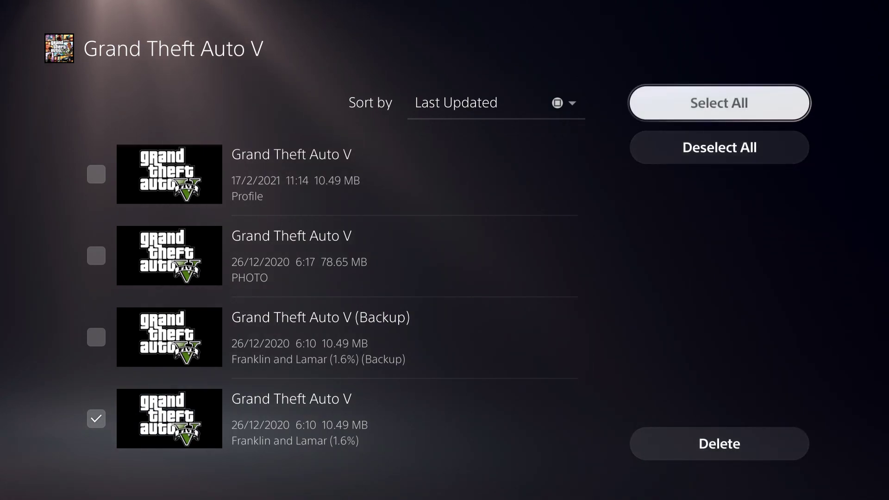
pyautogui.press('Down')
pyautogui.press('Down')
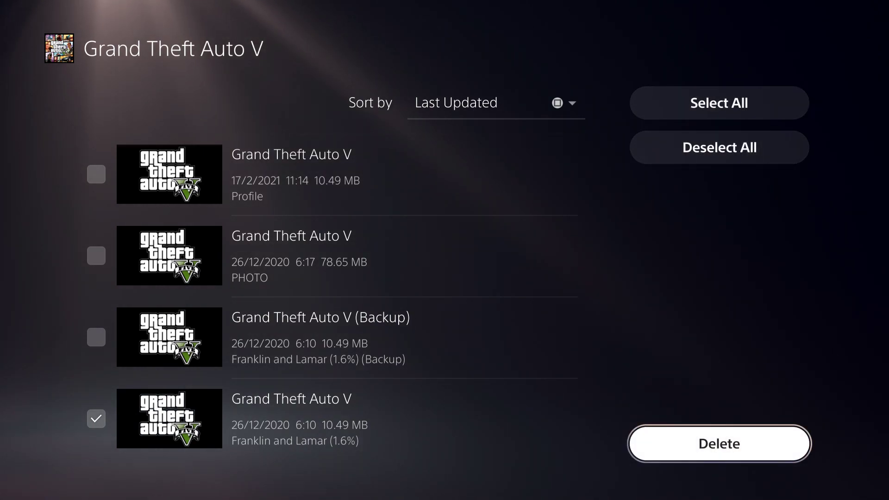
pyautogui.press('Left')
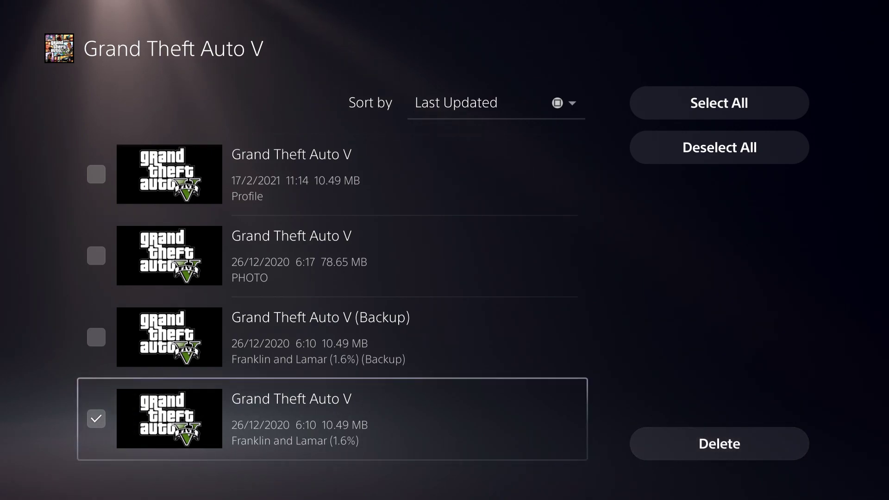
# Step: Check the Autosave, Profile and PHOTO entries among the Grand Theft Auto V save files
pyautogui.press('Up')
pyautogui.press('Down')
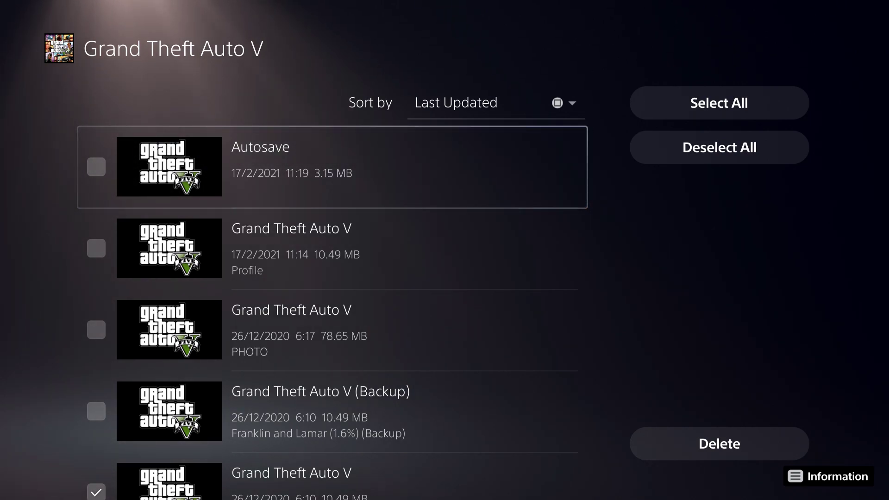
pyautogui.press('Down')
pyautogui.press('Down')
pyautogui.press('Down')
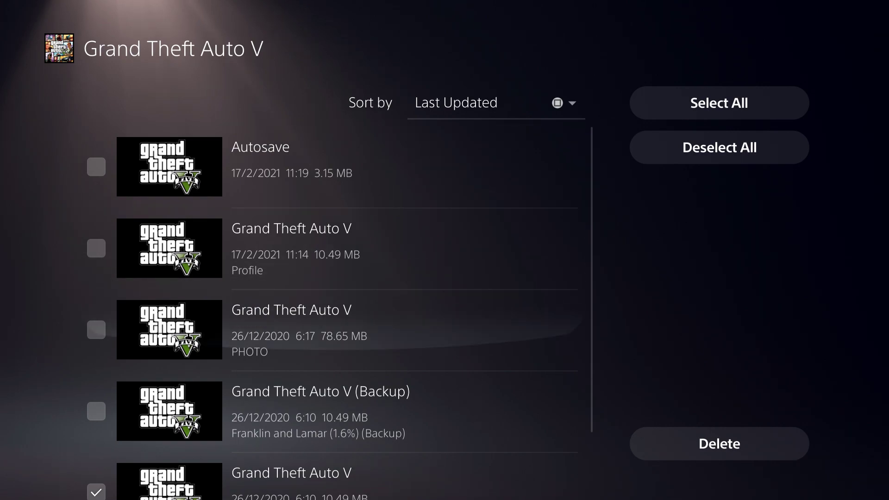
pyautogui.press('Up')
pyautogui.press('Up')
pyautogui.press('Up')
pyautogui.press('Down')
pyautogui.press('Down')
pyautogui.press('Down')
pyautogui.press('Up')
pyautogui.press('Up')
pyautogui.press('Up')
pyautogui.press('Down')
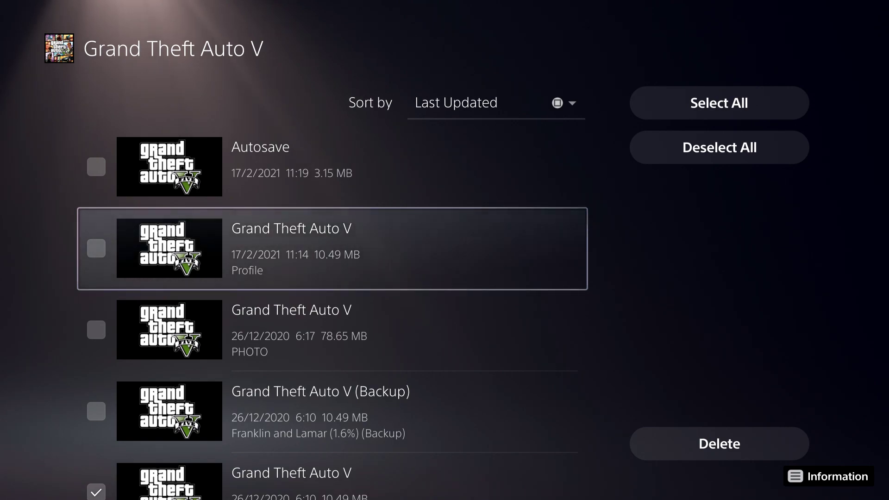
# Step: Review the Autosave, Profile and PHOTO saves again and move on to the Delete option without confirming it
pyautogui.press('Up')
pyautogui.press('Down')
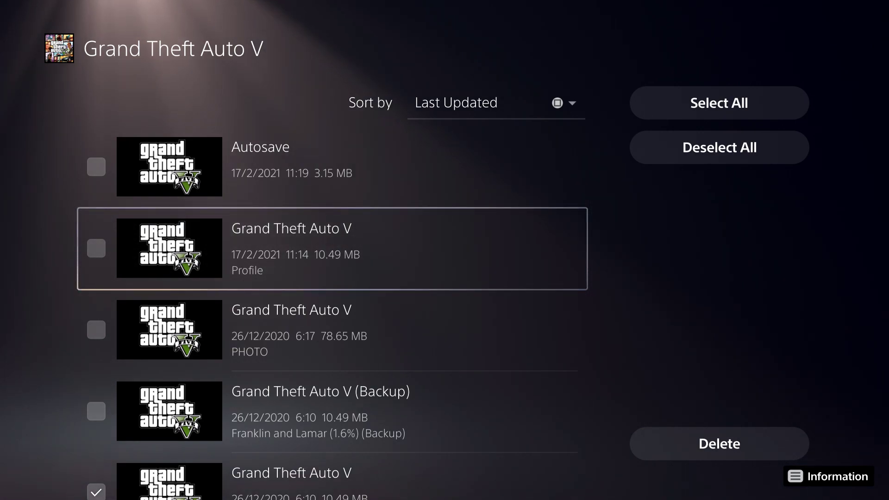
pyautogui.press('Up')
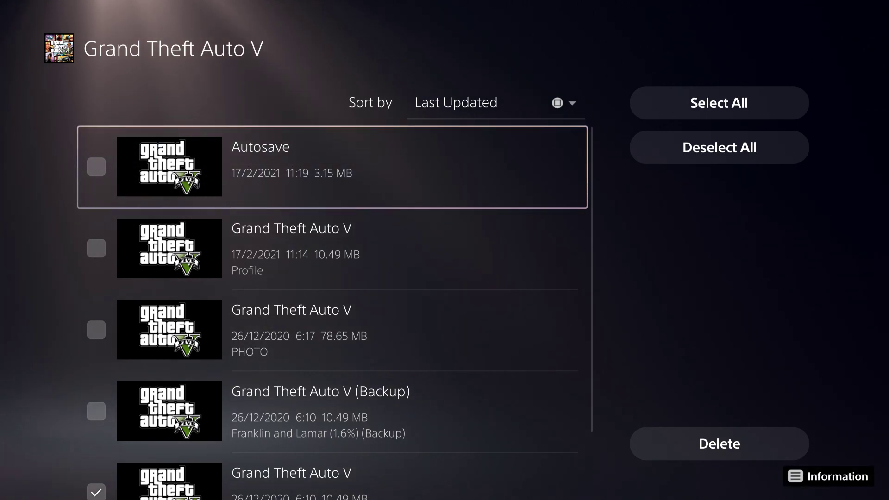
pyautogui.press('Down')
pyautogui.press('Down')
pyautogui.press('Down')
pyautogui.press('Right')
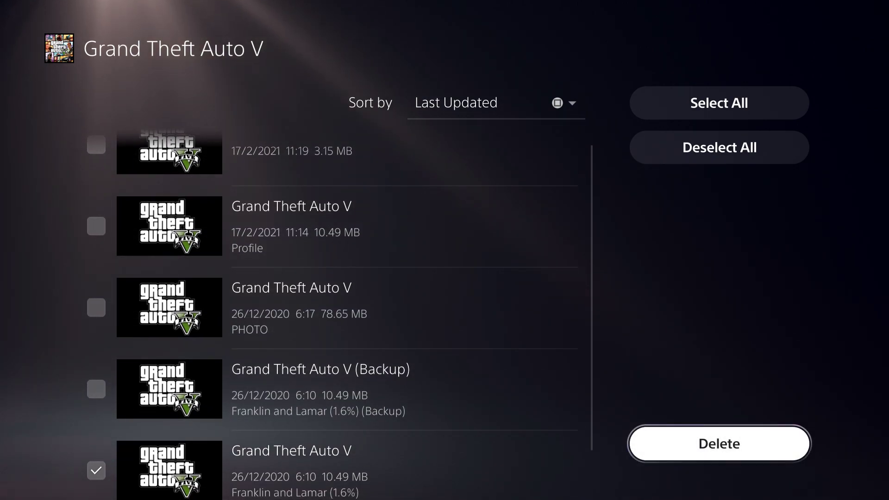
# Step: Leave the console storage pages and open Saved Data and Game/App Settings from the main settings list
pyautogui.press('Escape')
pyautogui.press('Escape')
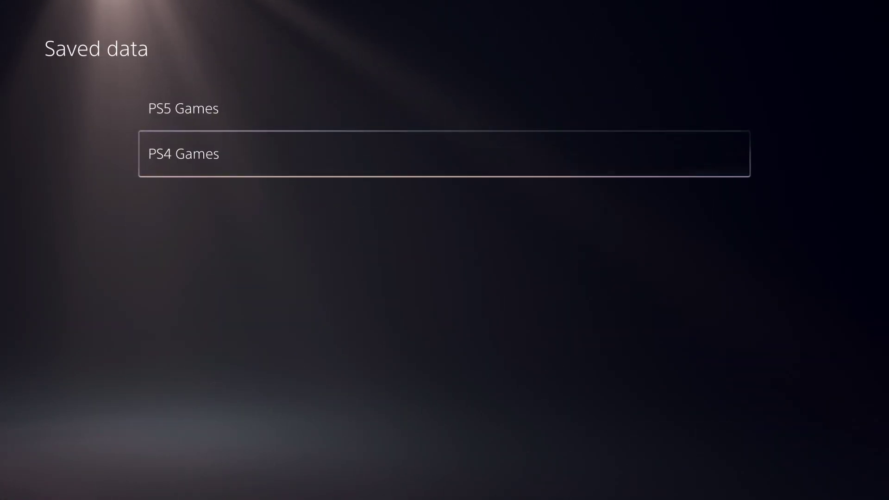
pyautogui.press('Escape')
pyautogui.press('Left')
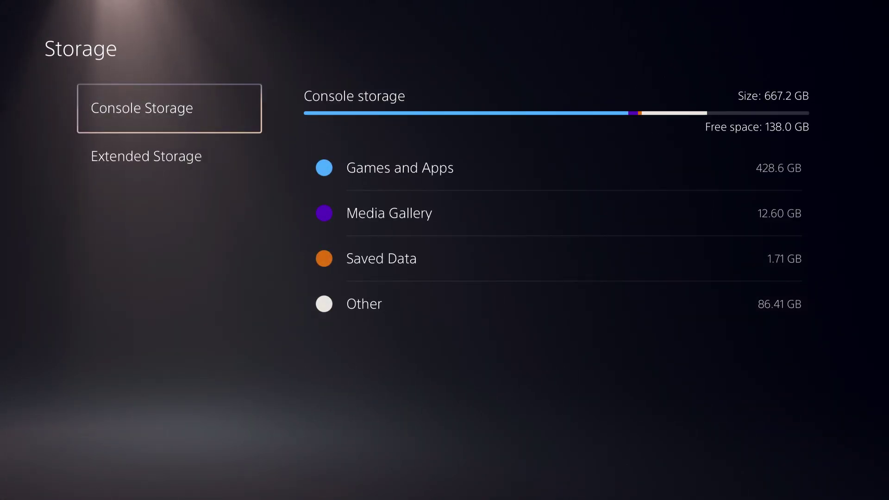
pyautogui.press('Escape')
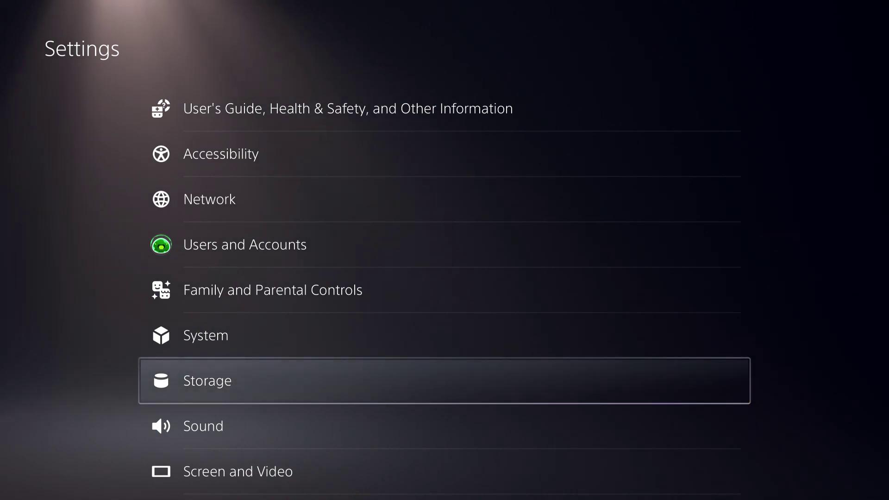
pyautogui.press('Down')
pyautogui.press('Down')
pyautogui.press('Down')
pyautogui.press('Down')
pyautogui.press('Down')
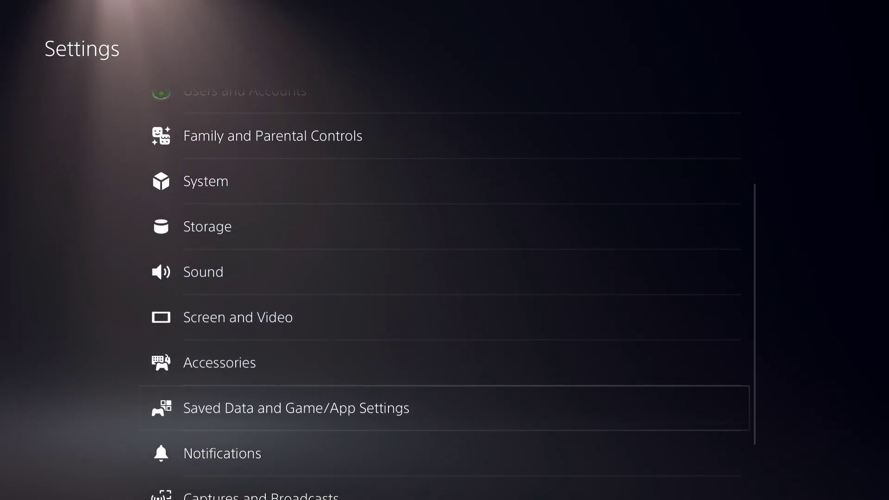
pyautogui.press('Return')
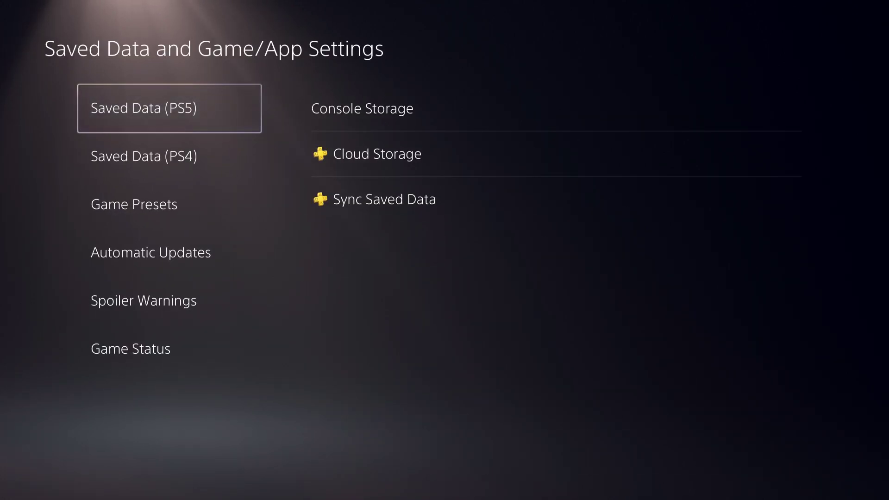
# Step: Try to open Upload to Cloud Storage for the PS5 saved data in console storage
pyautogui.press('Down')
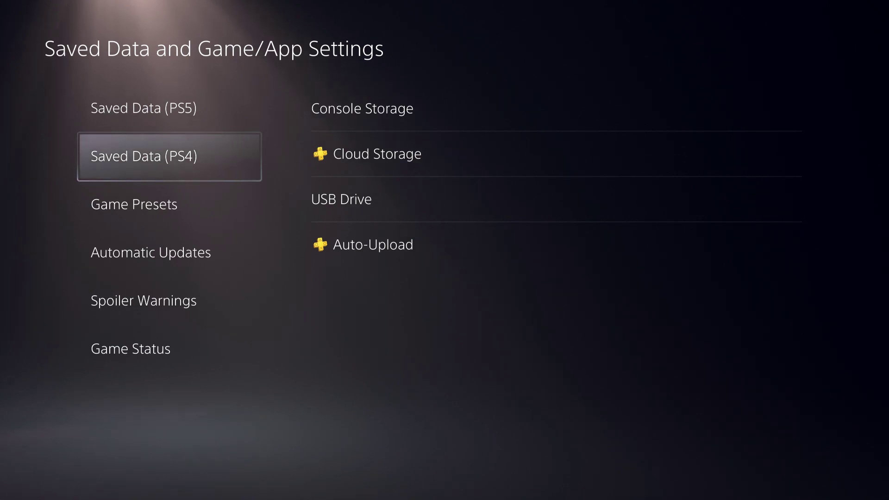
pyautogui.press('Up')
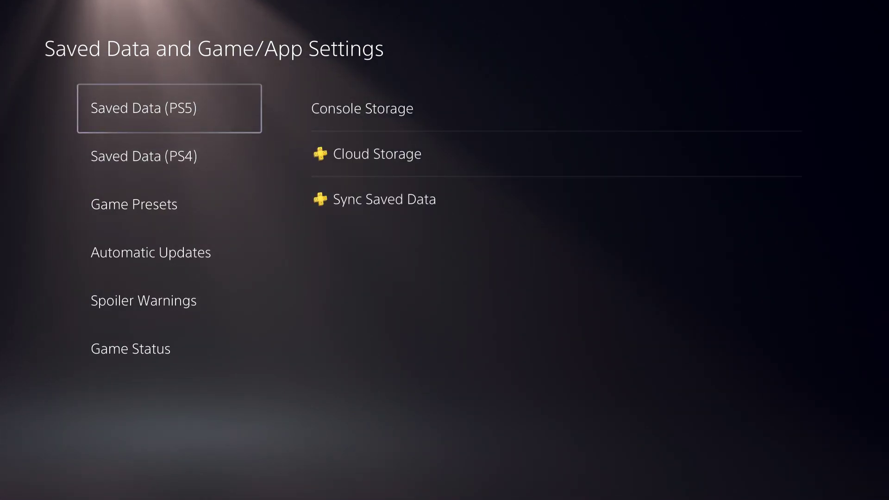
pyautogui.press('Right')
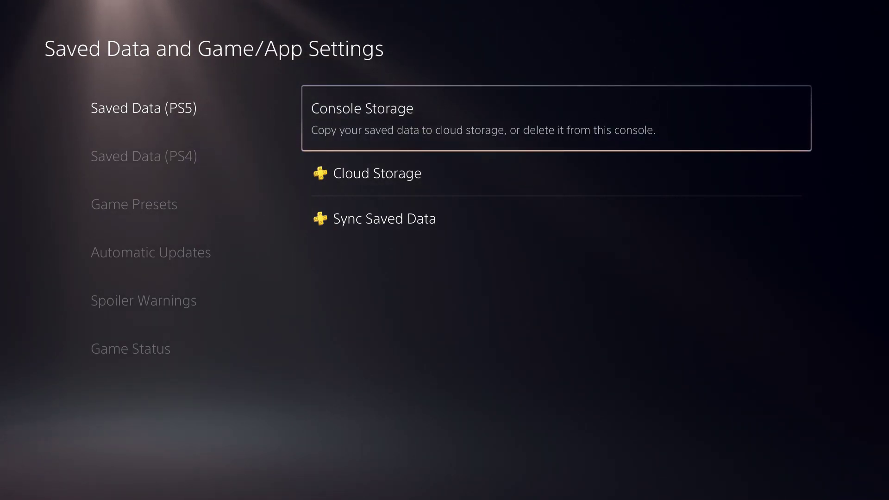
pyautogui.press('Return')
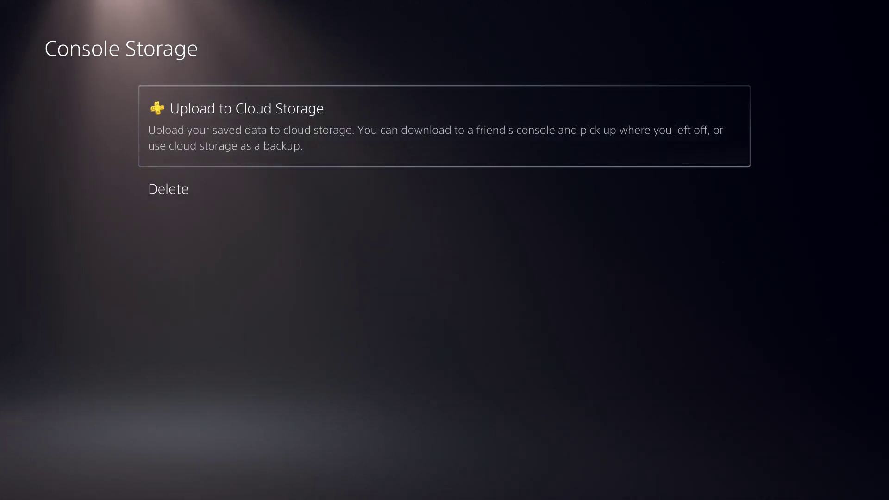
pyautogui.press('Return')
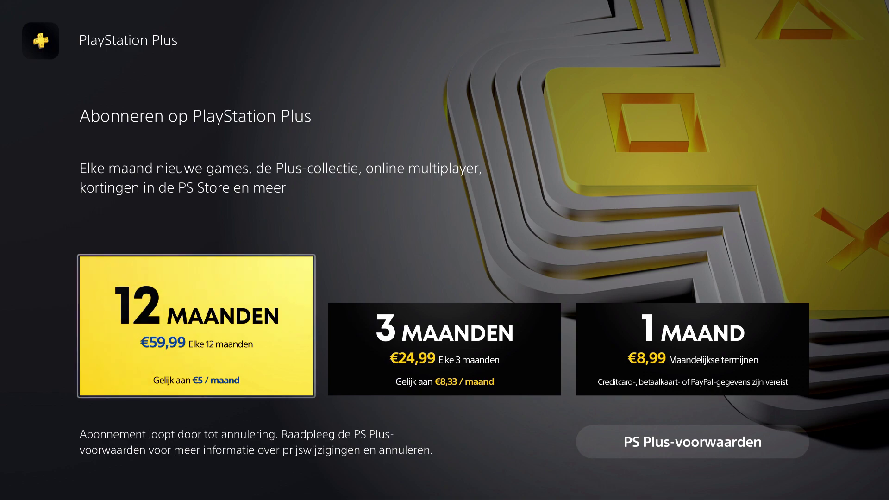
# Step: Look through the 12-, 3- and 1-month PlayStation Plus plans and return to the home screen
pyautogui.press('Right')
pyautogui.press('Right')
pyautogui.press('Left')
pyautogui.press('Left')
pyautogui.press('Escape')
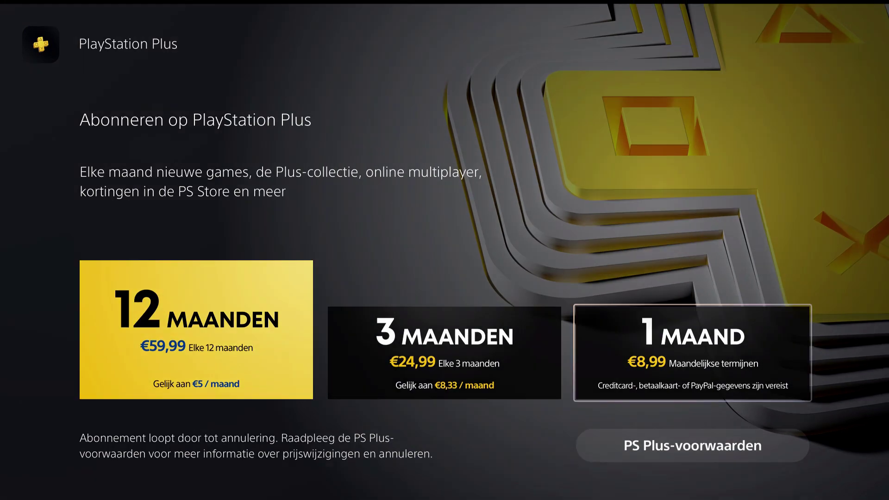
pyautogui.press('Escape')
pyautogui.press('Escape')
pyautogui.press('Escape')
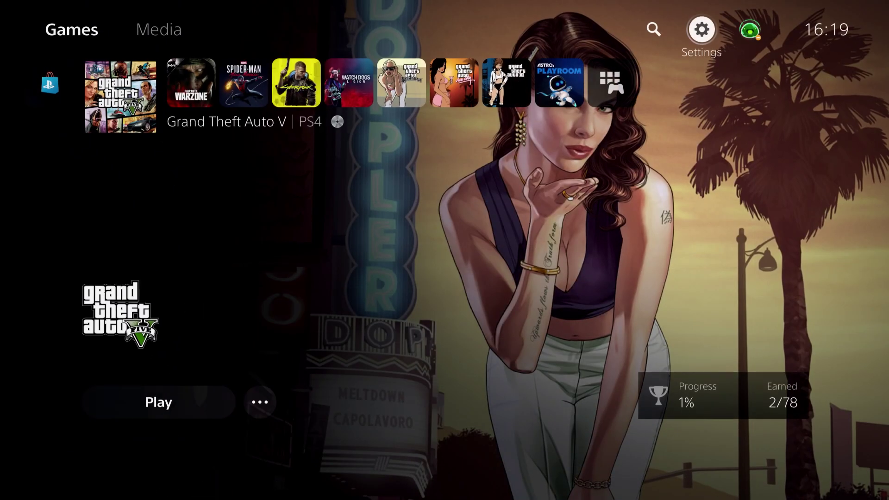
# Step: Switch the console to the other user account from the control center
pyautogui.press('super')
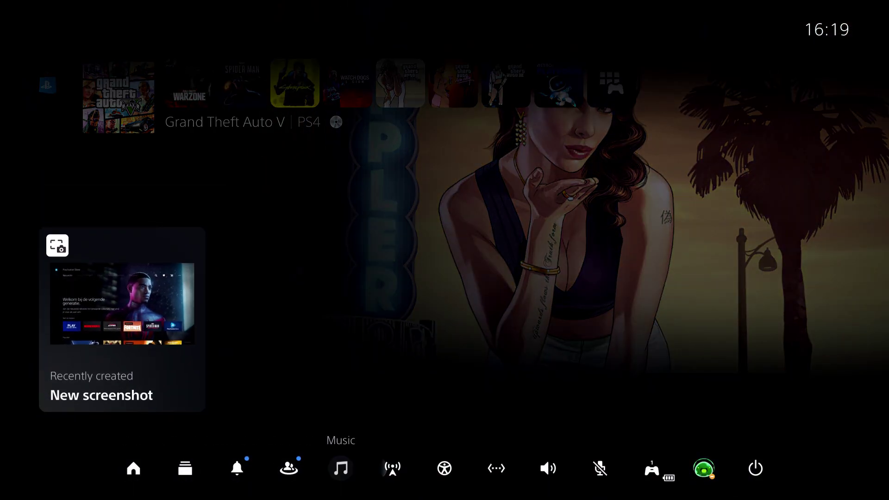
pyautogui.press('Right')
pyautogui.press('Return')
pyautogui.press('Down')
pyautogui.press('Down')
pyautogui.press('Return')
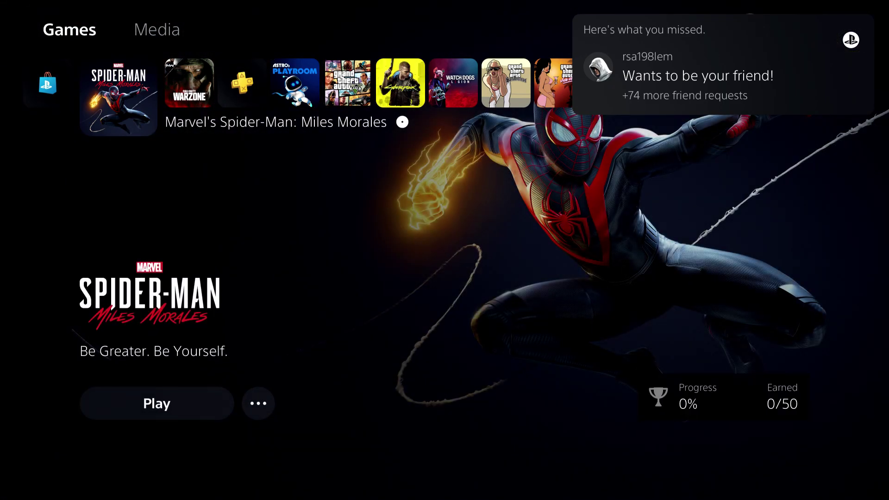
# Step: Open Saved Data and Game/App Settings for the current user
pyautogui.press('Left')
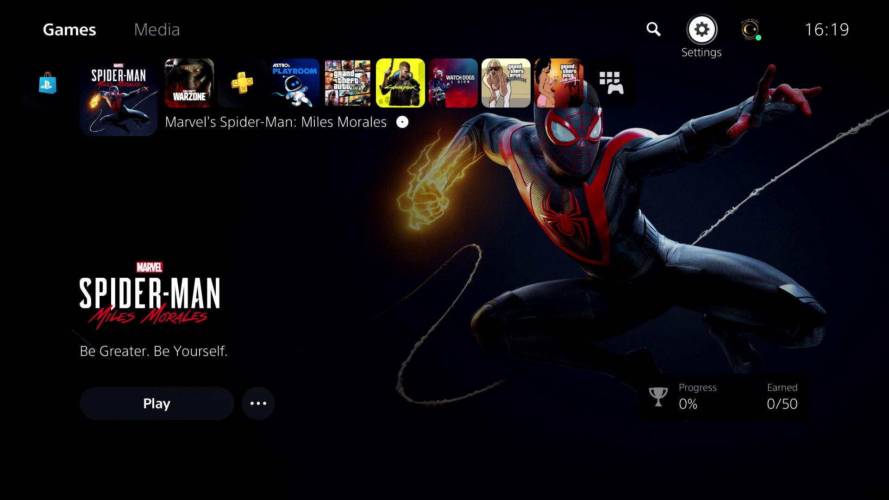
pyautogui.press('Return')
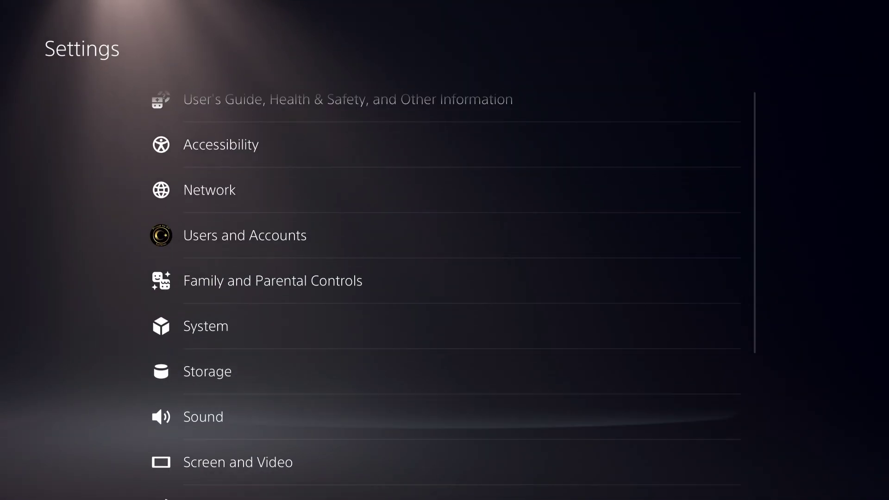
pyautogui.press('Down')
pyautogui.press('Down')
pyautogui.press('Down')
pyautogui.press('Return')
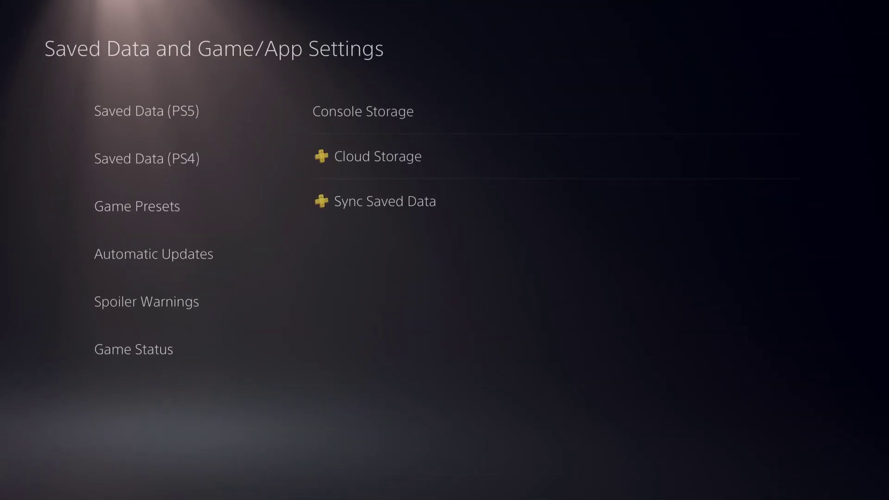
# Step: Open the Upload to Cloud Storage list for the PS5 saved data in console storage
pyautogui.press('Down')
pyautogui.press('Up')
pyautogui.press('Right')
pyautogui.press('Return')
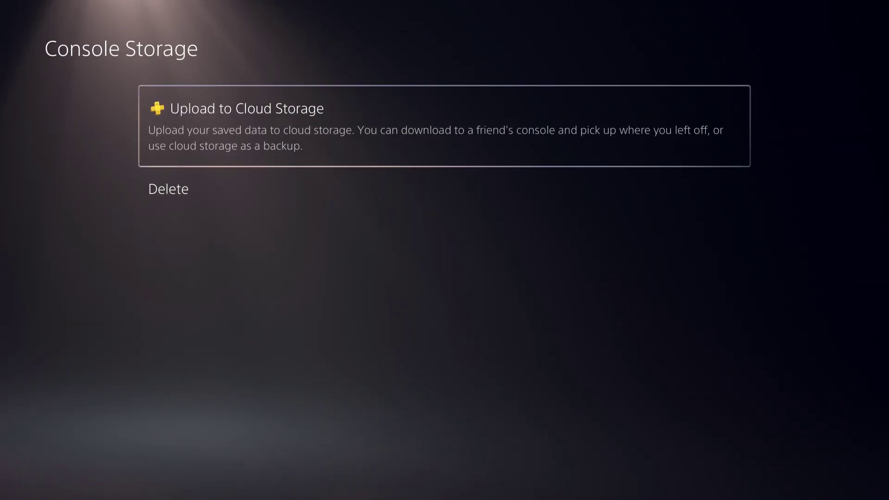
pyautogui.press('Return')
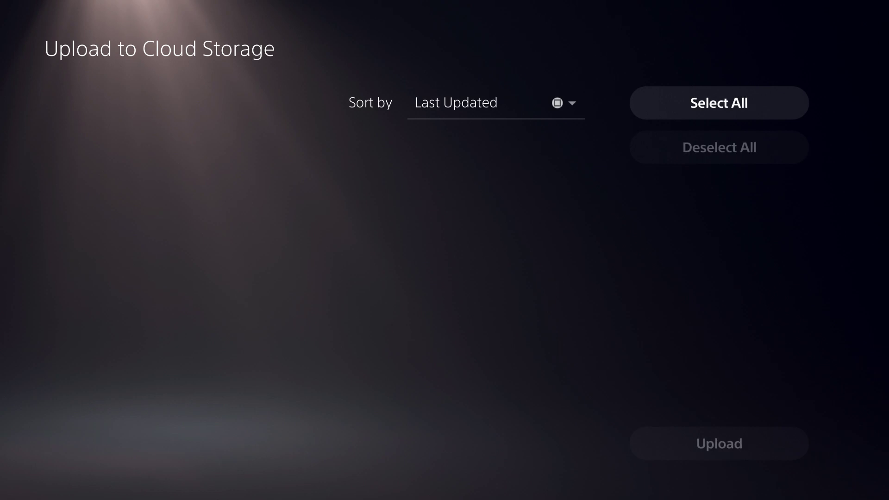
# Step: Examine the games whose saved data can be uploaded to cloud storage, and leave the list without selecting any
pyautogui.press('Down')
pyautogui.press('Down')
pyautogui.press('Down')
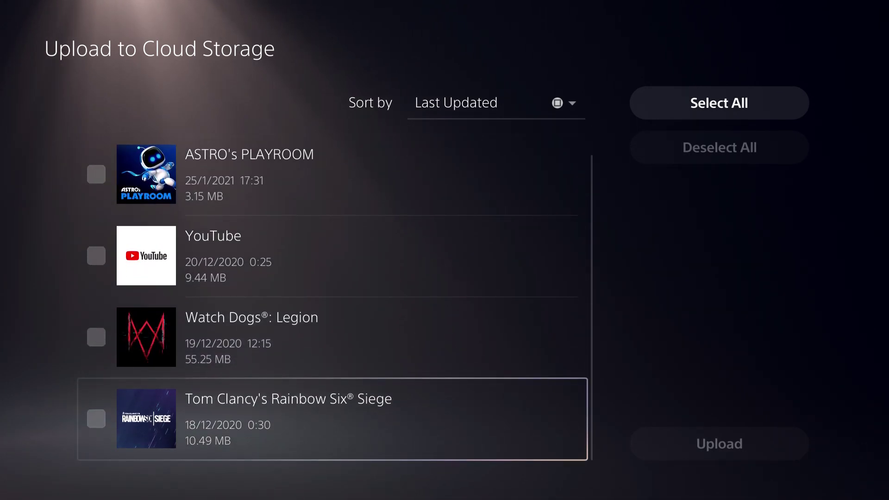
pyautogui.press('Up')
pyautogui.press('Up')
pyautogui.press('Up')
pyautogui.press('Up')
pyautogui.press('Up')
pyautogui.press('Down')
pyautogui.press('Down')
pyautogui.press('Down')
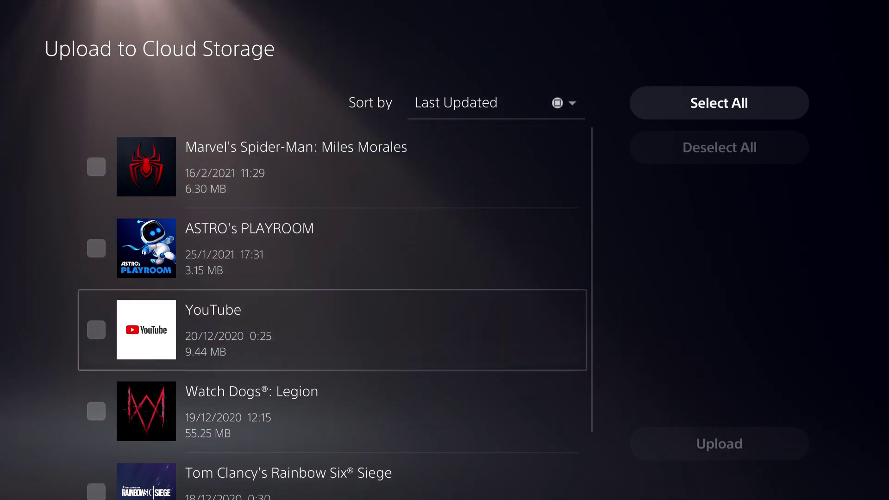
pyautogui.press('Up')
pyautogui.press('Up')
pyautogui.press('Escape')
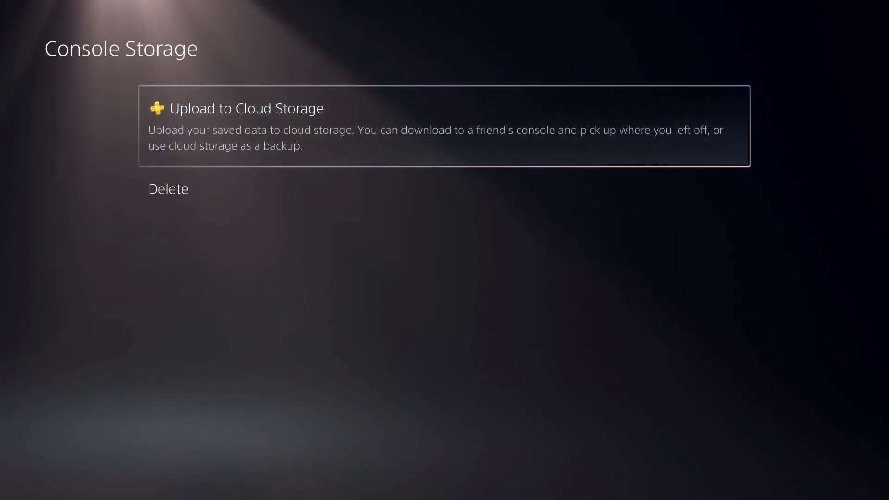
# Step: Examine the PS5 cloud and sync options, and the Game Presets, Automatic Updates, Spoiler Warnings and Game Status categories
pyautogui.press('Escape')
pyautogui.press('Down')
pyautogui.press('Down')
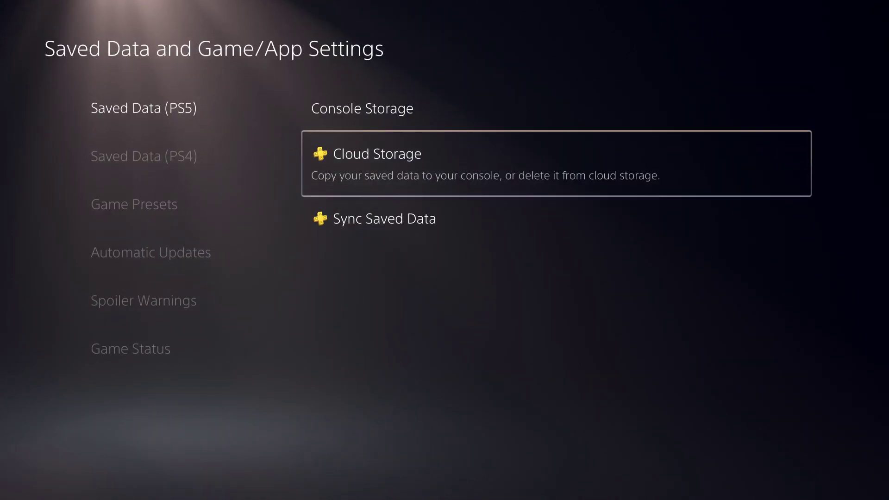
pyautogui.press('Left')
pyautogui.press('Down')
pyautogui.press('Down')
pyautogui.press('Down')
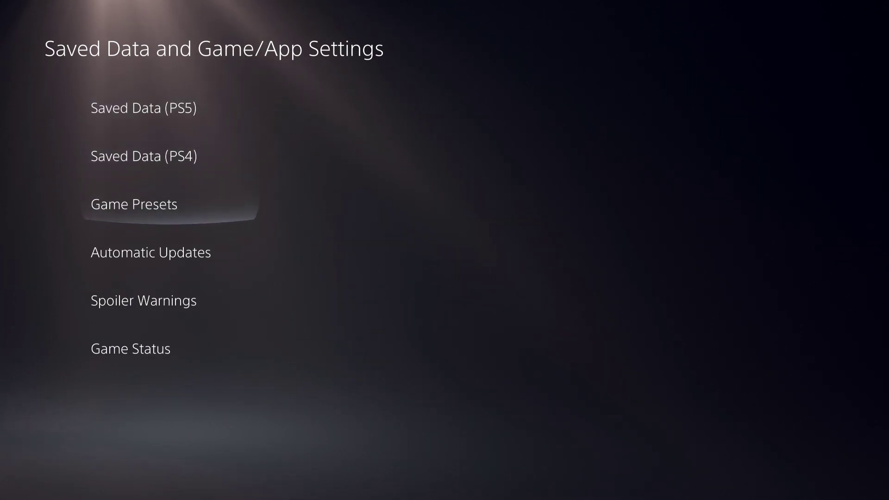
pyautogui.press('Up')
pyautogui.press('Down')
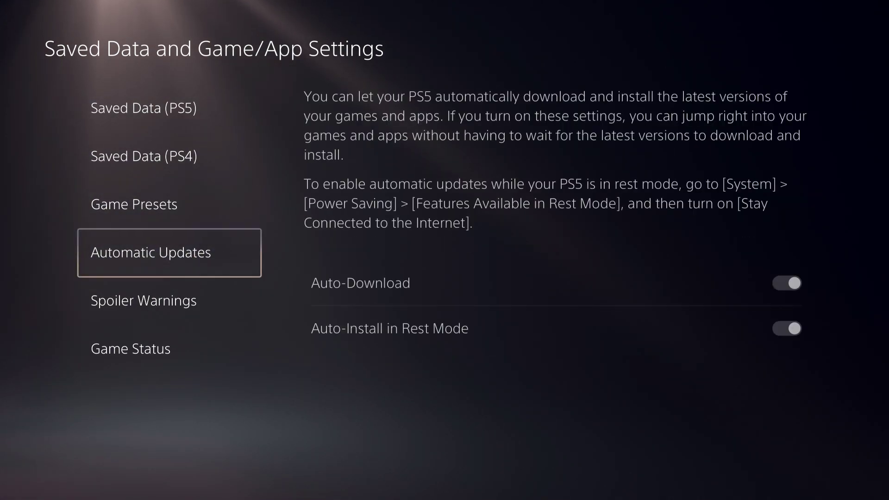
pyautogui.press('Down')
pyautogui.press('Down')
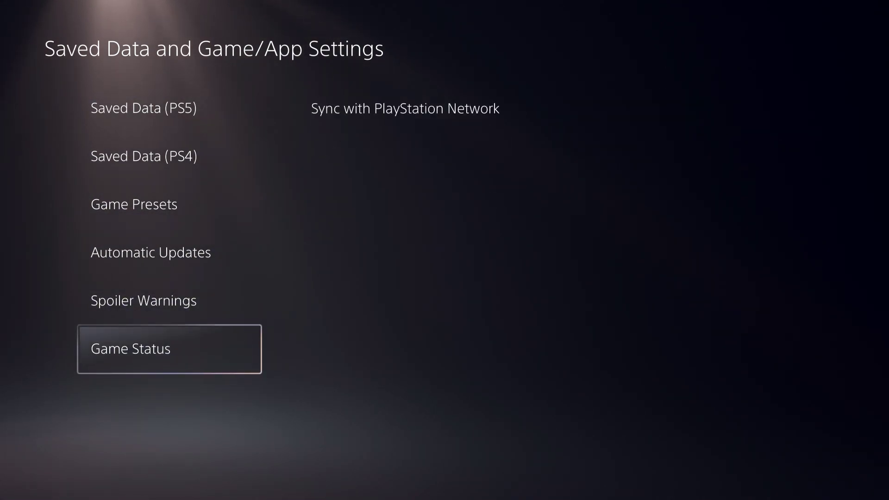
# Step: Examine the PS4 saved data options, including USB Drive and Cloud Storage
pyautogui.press('Up')
pyautogui.press('Up')
pyautogui.press('Up')
pyautogui.press('Up')
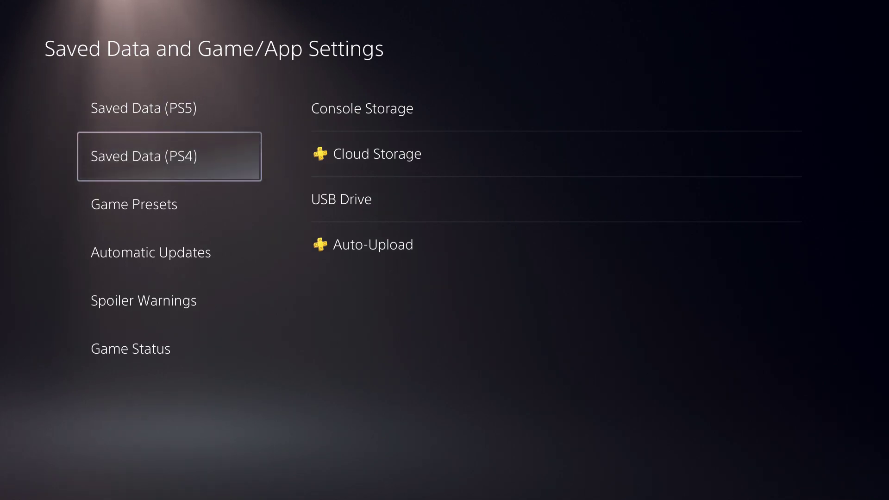
pyautogui.press('Right')
pyautogui.press('Down')
pyautogui.press('Down')
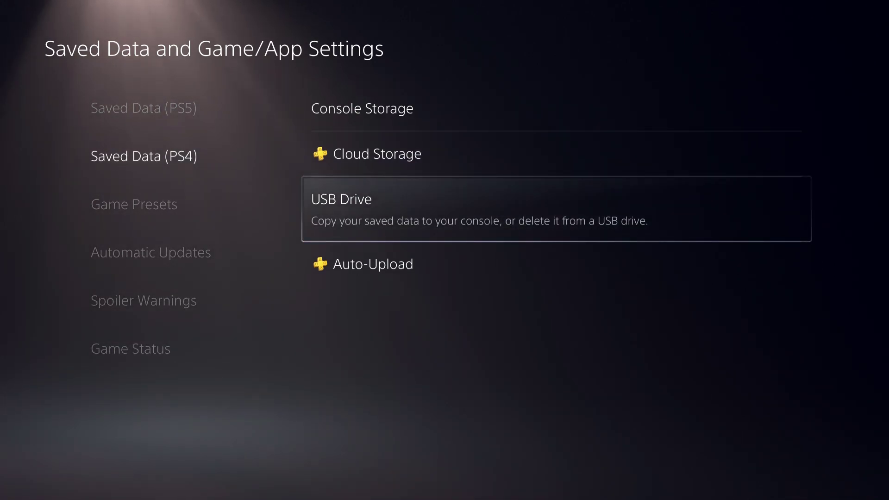
pyautogui.press('Left')
pyautogui.press('Up')
pyautogui.press('Down')
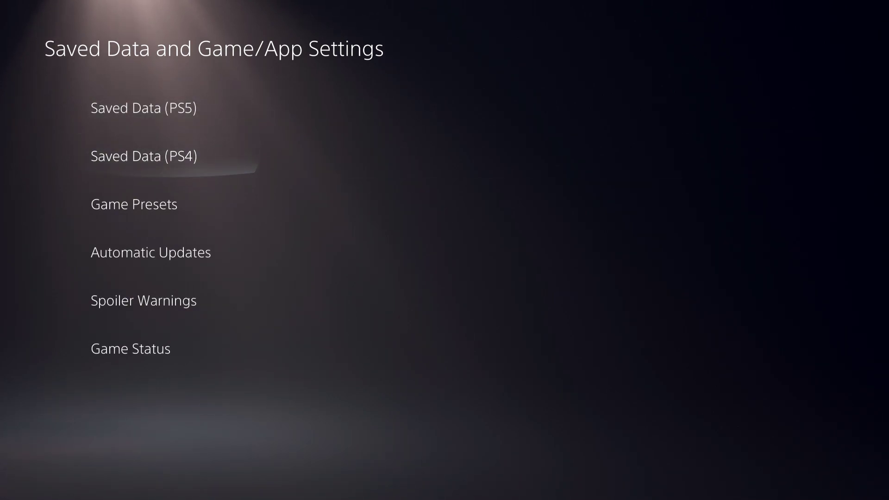
pyautogui.press('Right')
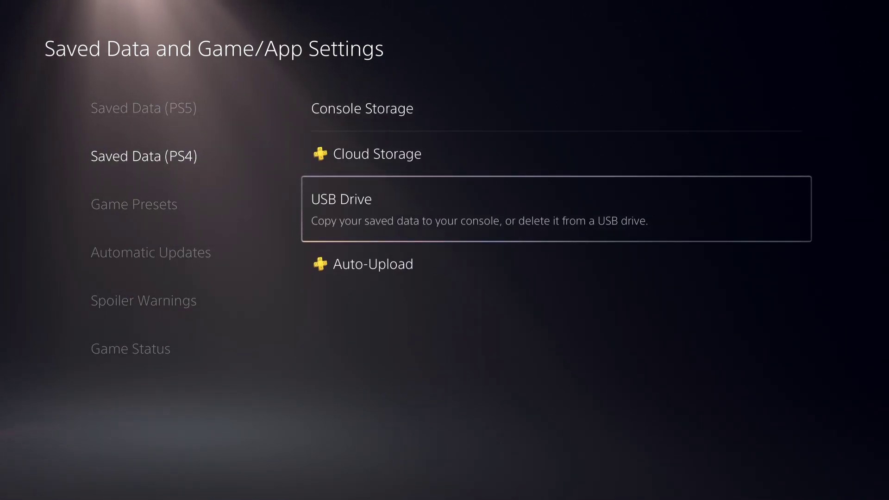
pyautogui.press('Up')
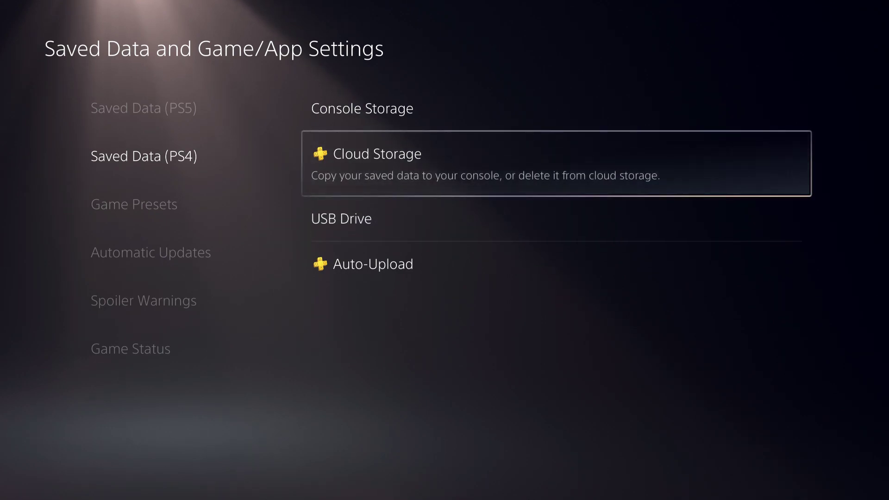
# Step: Open Sync Saved Data for the PS5 saved data
pyautogui.press('Left')
pyautogui.press('Up')
pyautogui.press('Right')
pyautogui.press('Return')
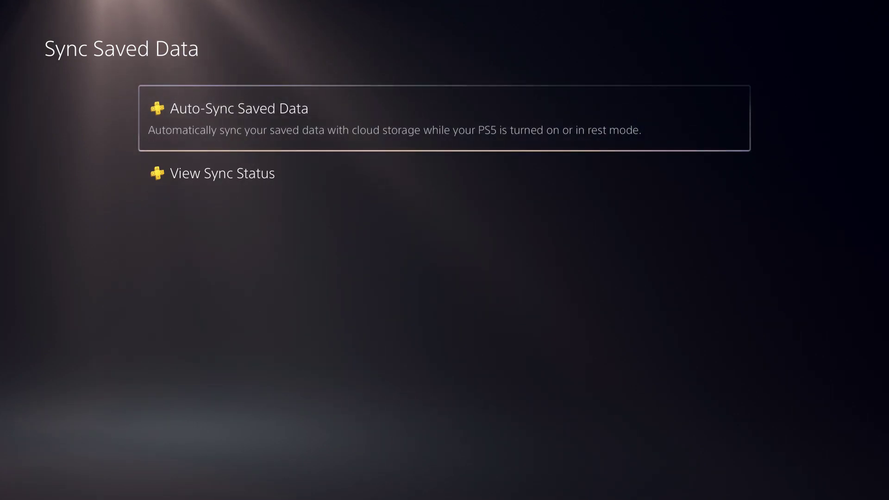
# Step: Examine the PS5 Sync Saved Data options and the Cloud Storage page, and return to the Saved Data (PS5) category
pyautogui.press('Down')
pyautogui.press('Up')
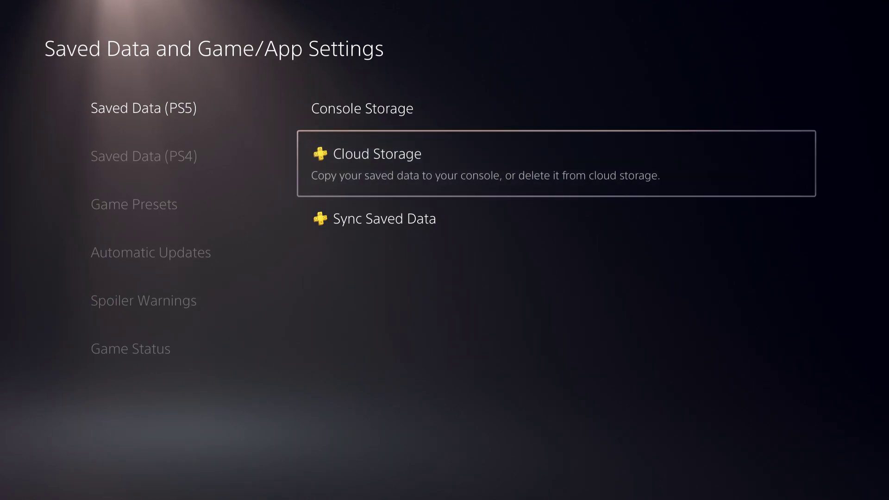
pyautogui.press('Return')
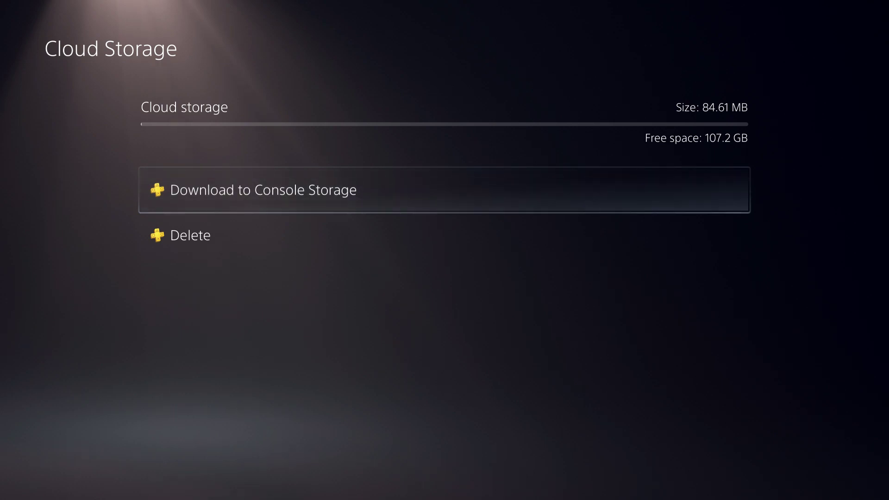
pyautogui.press('Escape')
pyautogui.press('Left')
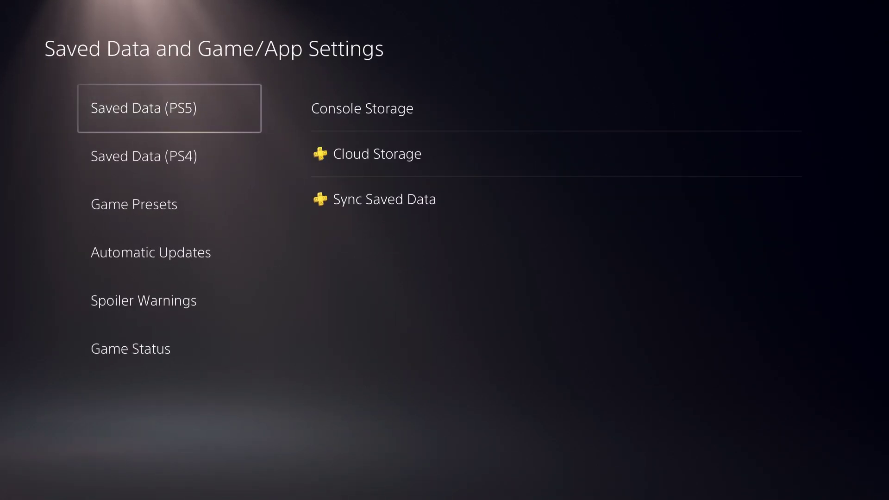
# Step: Examine the PS5 Console Storage option and the PS4 saved data options down to Auto-Upload
pyautogui.press('Right')
pyautogui.press('Up')
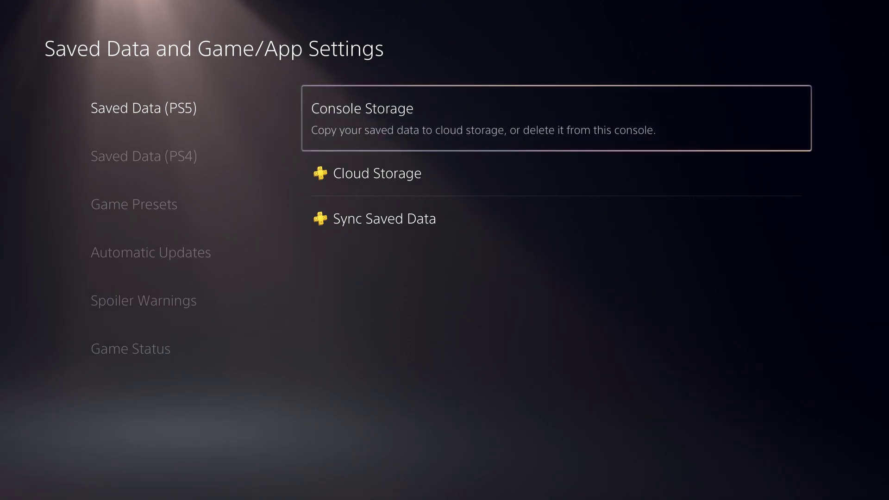
pyautogui.press('Left')
pyautogui.press('Down')
pyautogui.press('Right')
pyautogui.press('Down')
pyautogui.press('Down')
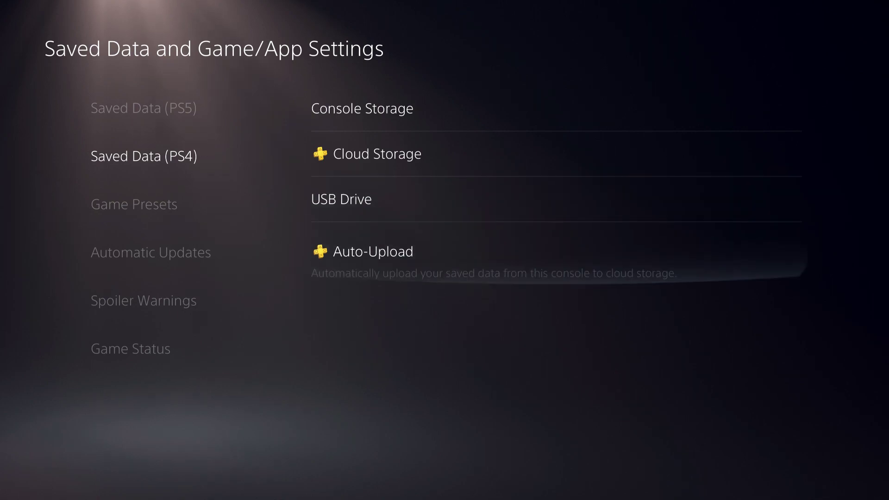
# Step: Examine the Game Presets, Automatic Updates and Spoiler Warnings categories, and the USB Drive option for PS4 saved data
pyautogui.press('Left')
pyautogui.press('Down')
pyautogui.press('Down')
pyautogui.press('Down')
pyautogui.press('Up')
pyautogui.press('Up')
pyautogui.press('Up')
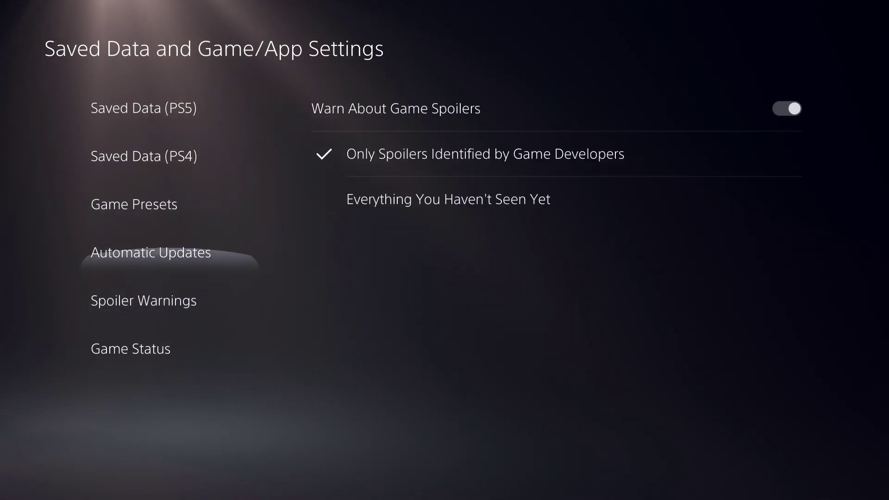
pyautogui.press('Right')
pyautogui.press('Up')
pyautogui.press('Up')
pyautogui.press('Up')
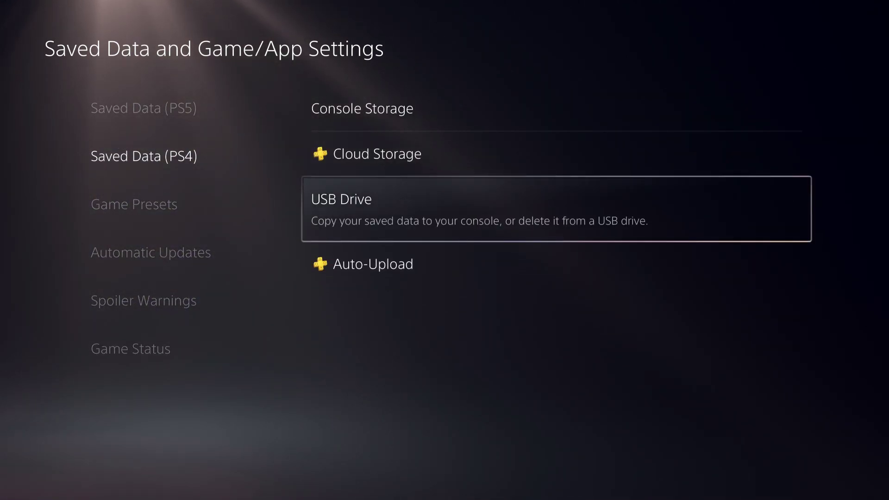
pyautogui.press('Left')
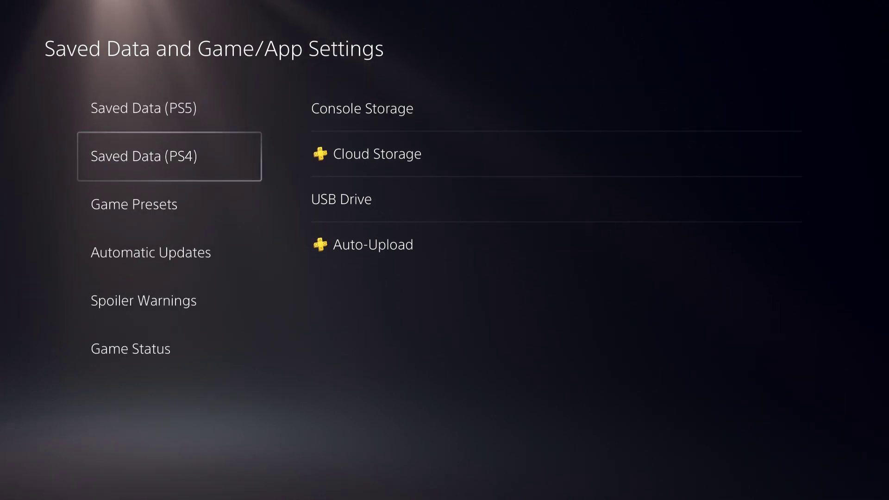
pyautogui.press('Up')
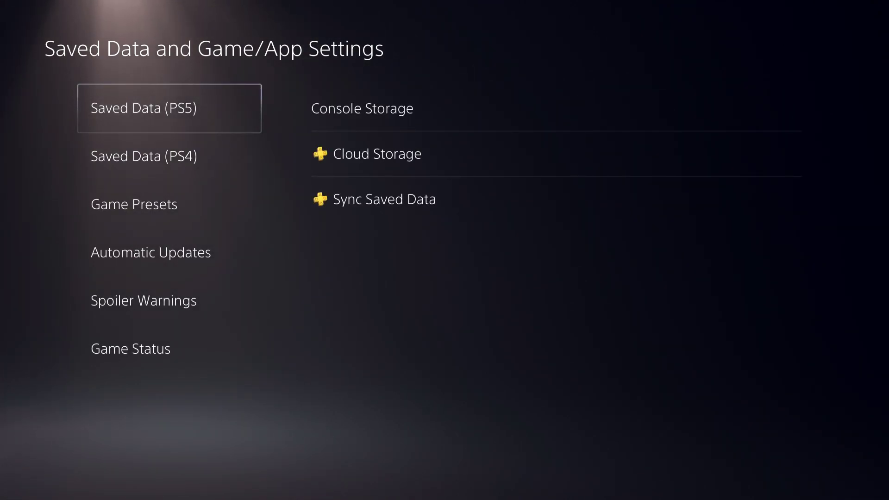
pyautogui.press('Down')
pyautogui.press('Up')
pyautogui.press('Right')
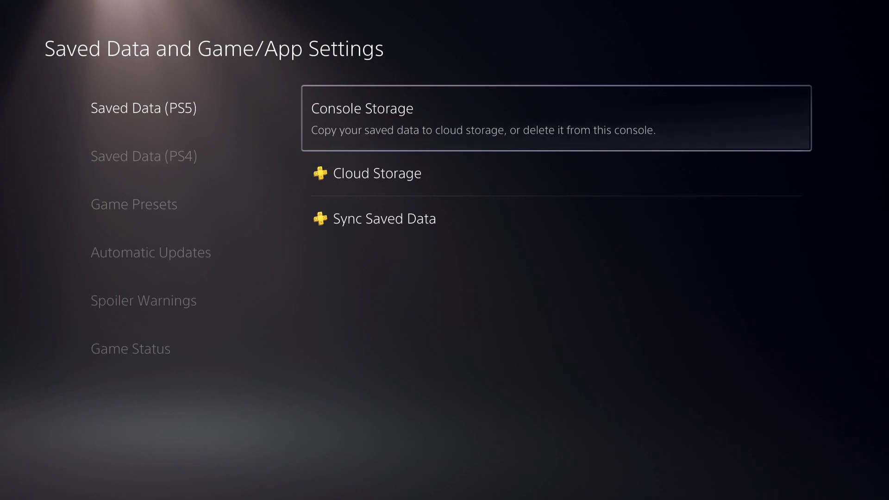
pyautogui.press('Down')
pyautogui.press('Left')
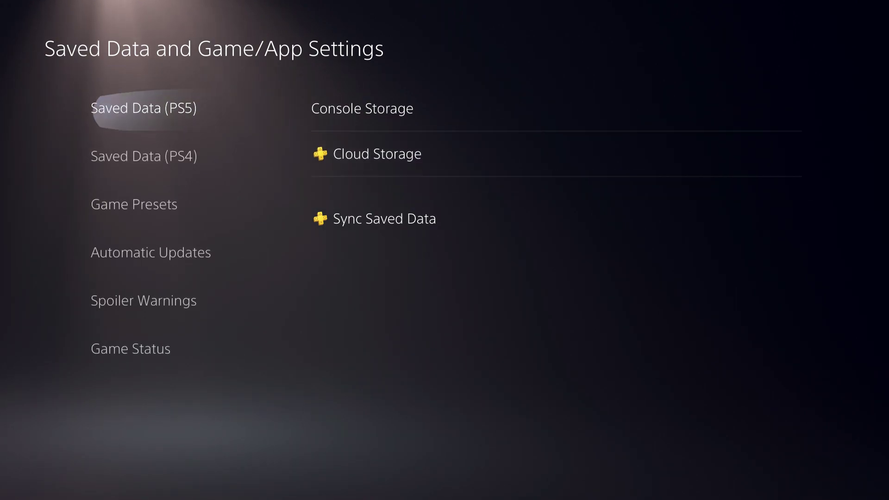
pyautogui.press('Down')
pyautogui.press('Down')
pyautogui.press('Up')
pyautogui.press('Up')
# Step: Open Download to Console Storage in the PS5 cloud storage and examine the games whose saved data can be downloaded
pyautogui.press('Right')
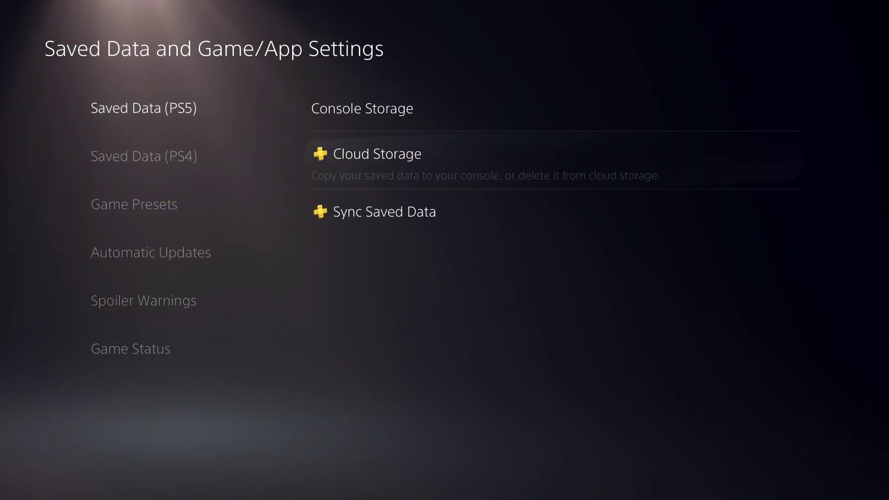
pyautogui.press('Return')
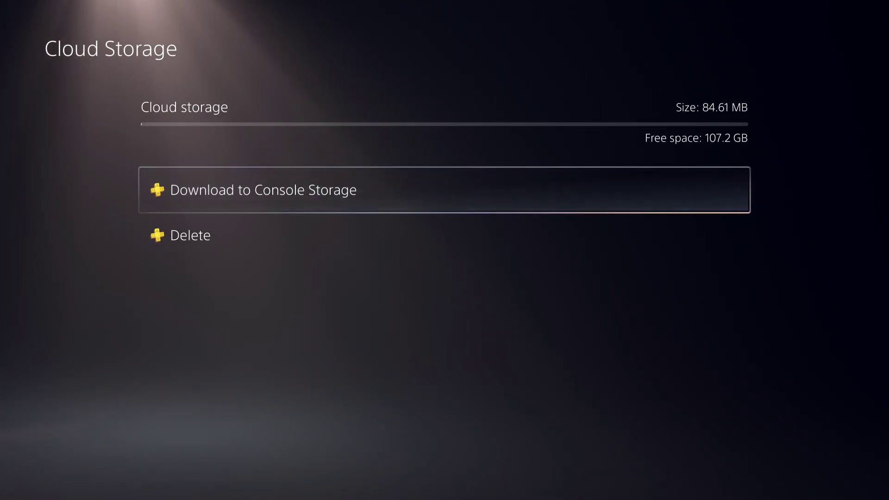
pyautogui.press('Return')
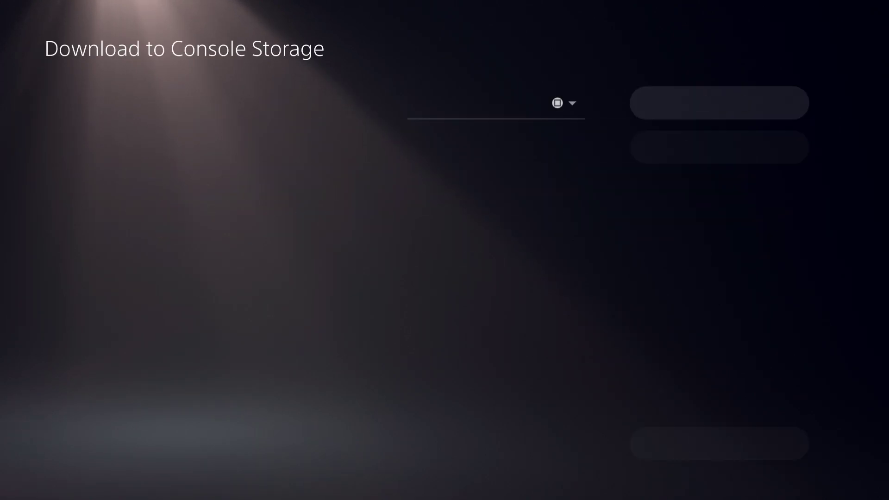
pyautogui.press('Down')
pyautogui.press('Down')
pyautogui.press('Down')
pyautogui.press('Down')
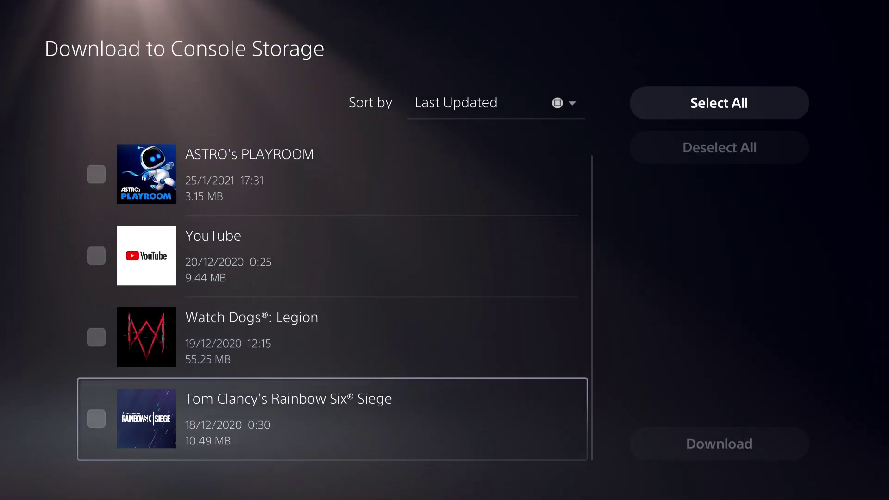
pyautogui.press('Up')
pyautogui.press('Up')
pyautogui.press('Right')
# Step: Leave the download list without selecting any game and return to the home screen
pyautogui.press('Escape')
pyautogui.press('Escape')
pyautogui.press('Escape')
pyautogui.press('Escape')
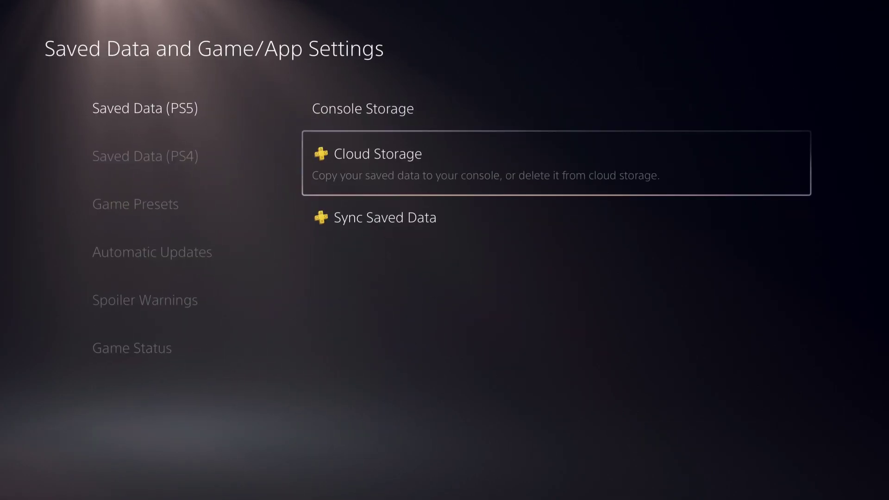
pyautogui.press('Escape')
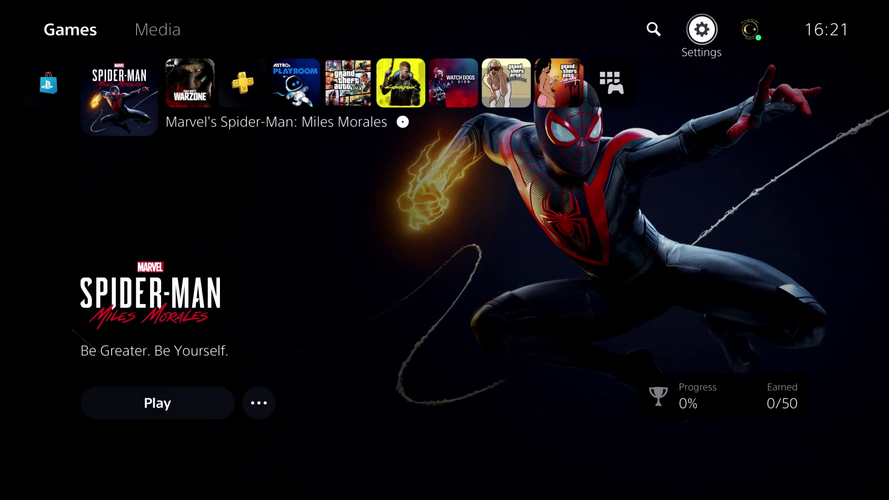
# Step: View the account's profile overview, and open and close the control center over it
pyautogui.press('Right')
pyautogui.press('Return')
pyautogui.press('Return')
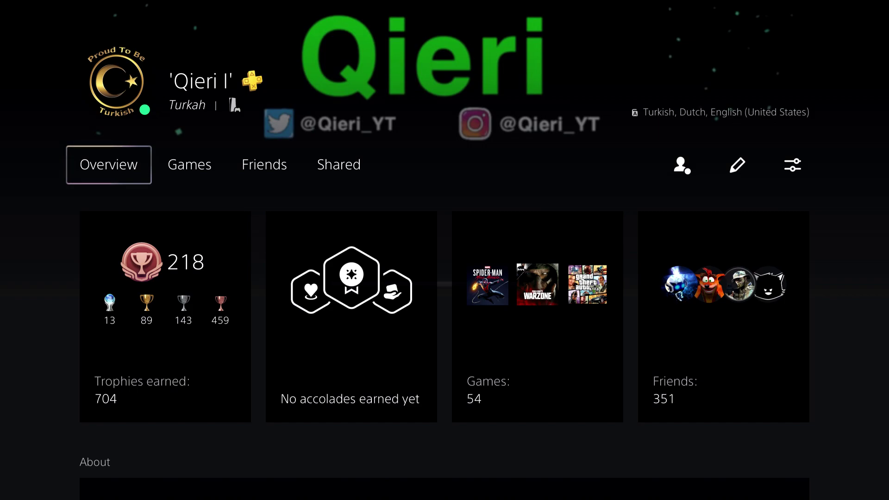
pyautogui.press('super')
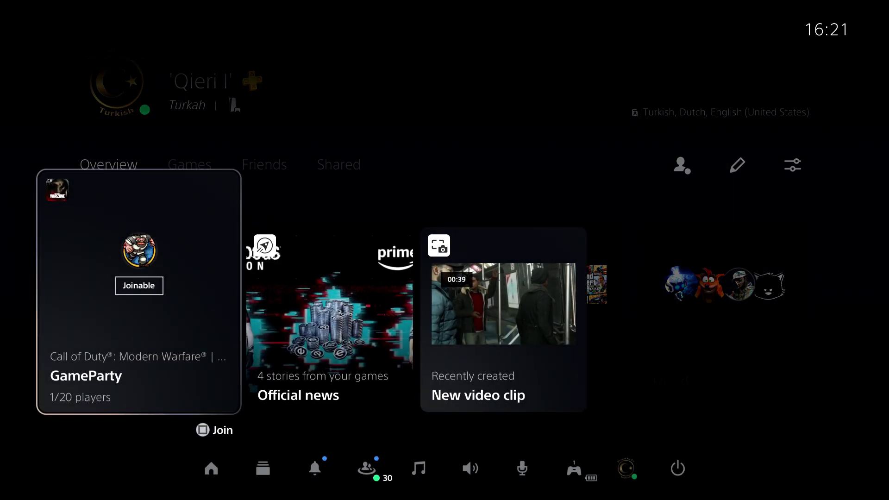
pyautogui.press('Escape')
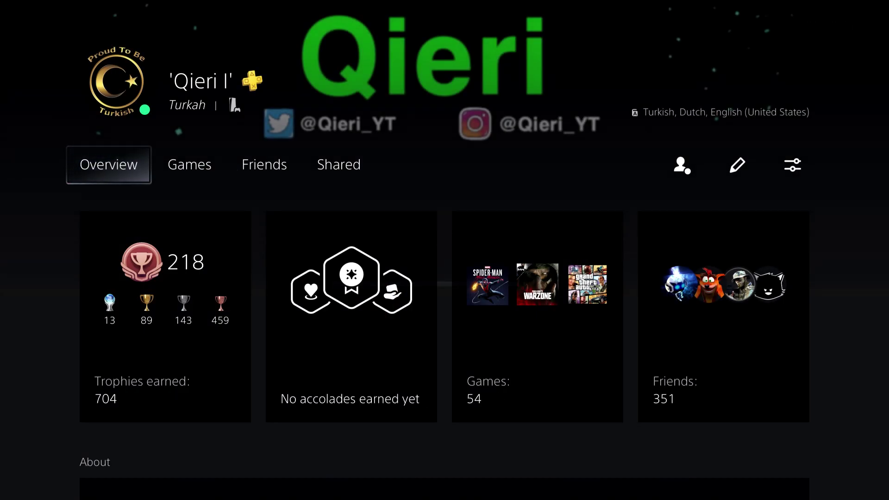